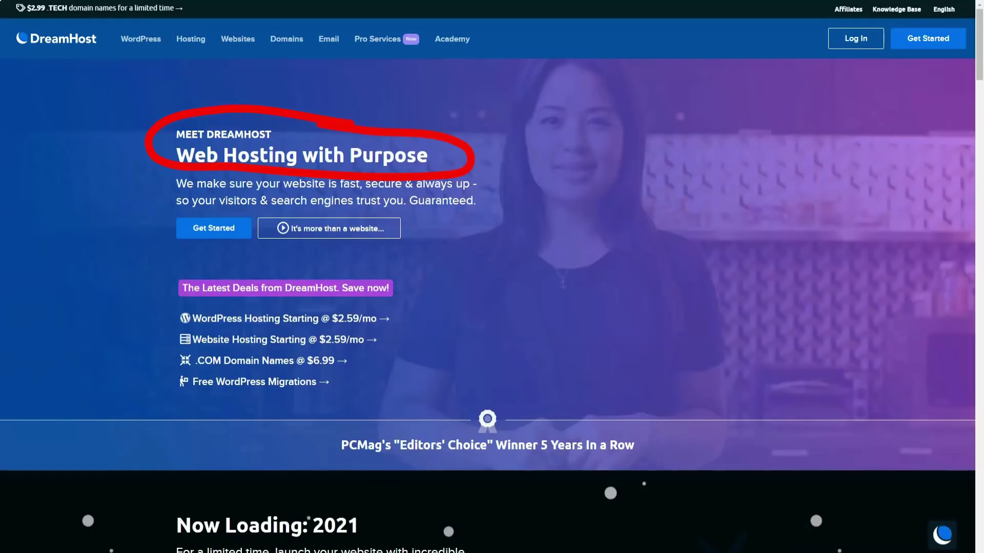
{"action": "scroll", "coordinate": [493, 308], "scroll_direction": "down", "scroll_amount": 3}
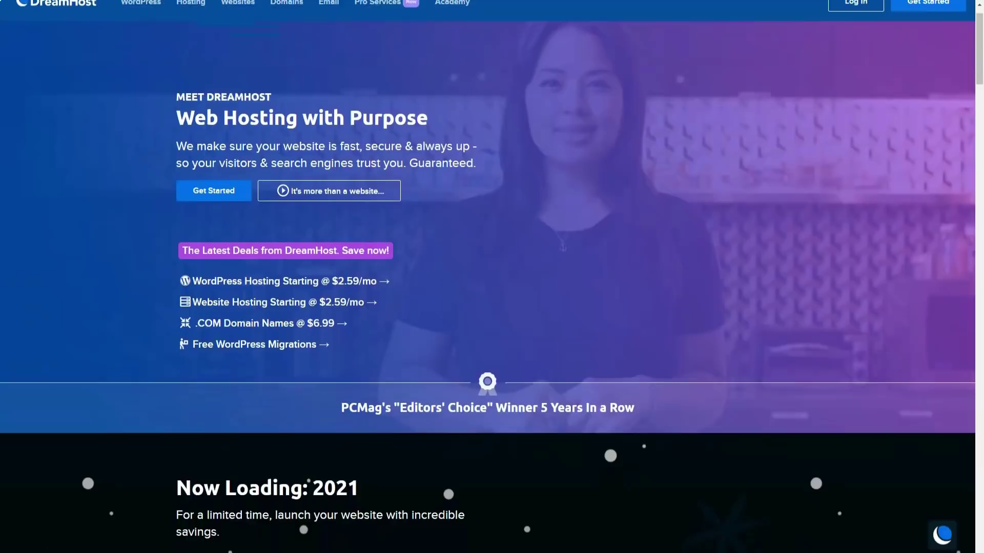
{"action": "scroll", "coordinate": [492, 308], "scroll_direction": "down", "scroll_amount": 4}
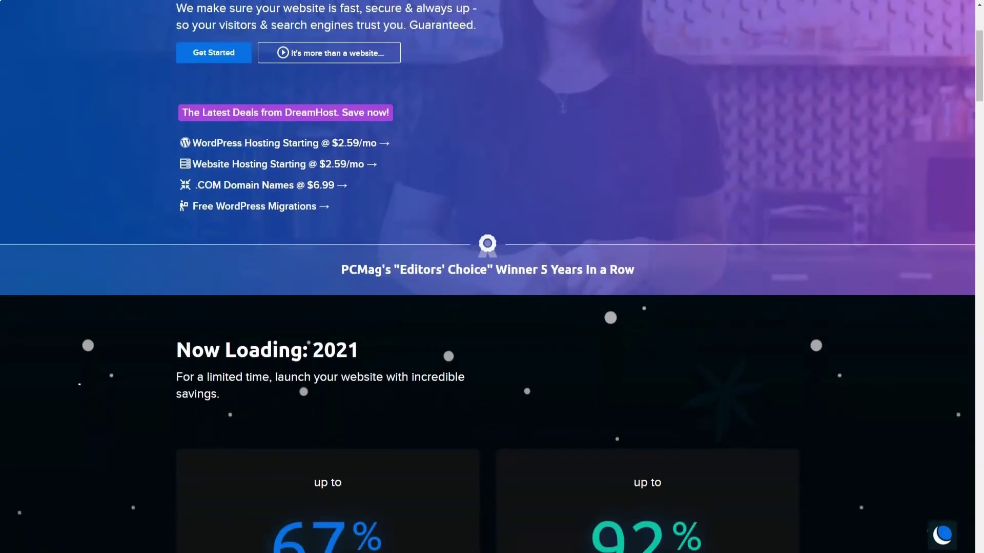
{"action": "scroll", "coordinate": [492, 307], "scroll_direction": "down", "scroll_amount": 4}
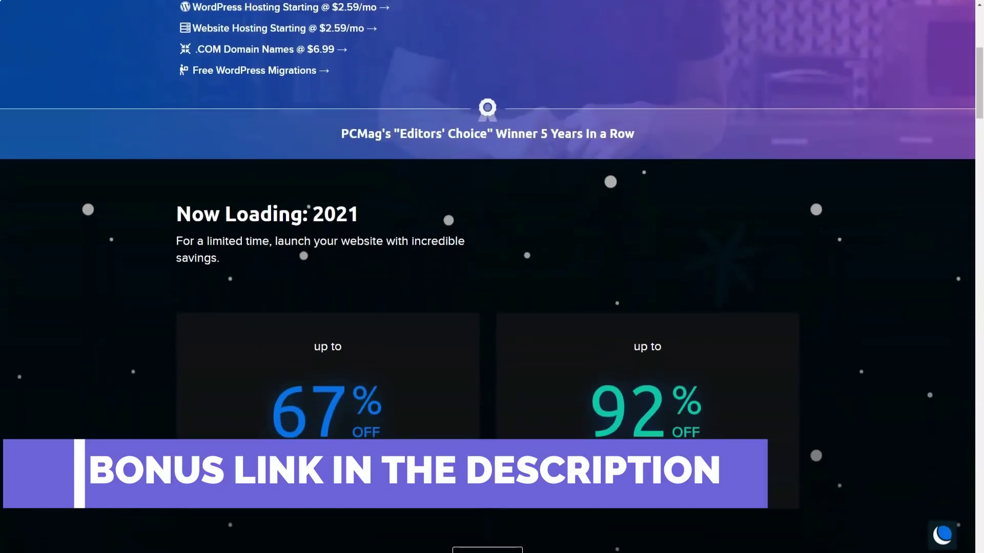
{"action": "scroll", "coordinate": [492, 308], "scroll_direction": "down", "scroll_amount": 1}
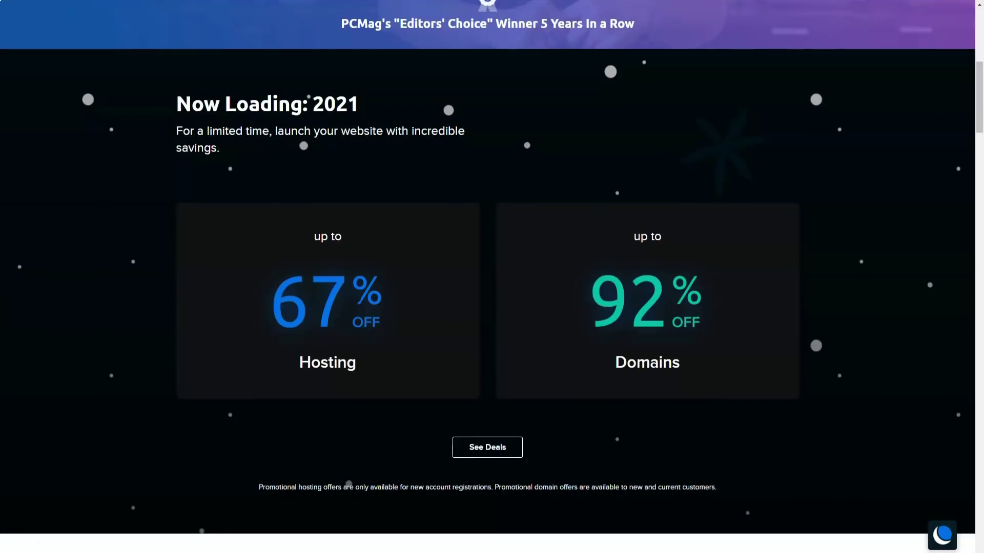
{"action": "scroll", "coordinate": [492, 307], "scroll_direction": "down", "scroll_amount": 2}
{"action": "scroll", "coordinate": [492, 307], "scroll_direction": "down", "scroll_amount": 2}
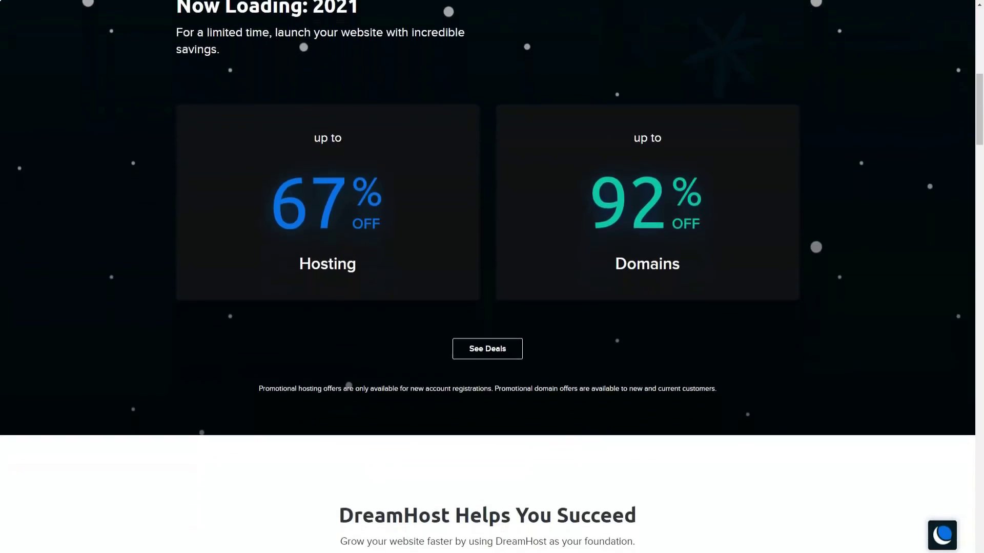
{"action": "scroll", "coordinate": [493, 307], "scroll_direction": "down", "scroll_amount": 2}
{"action": "scroll", "coordinate": [492, 307], "scroll_direction": "down", "scroll_amount": 2}
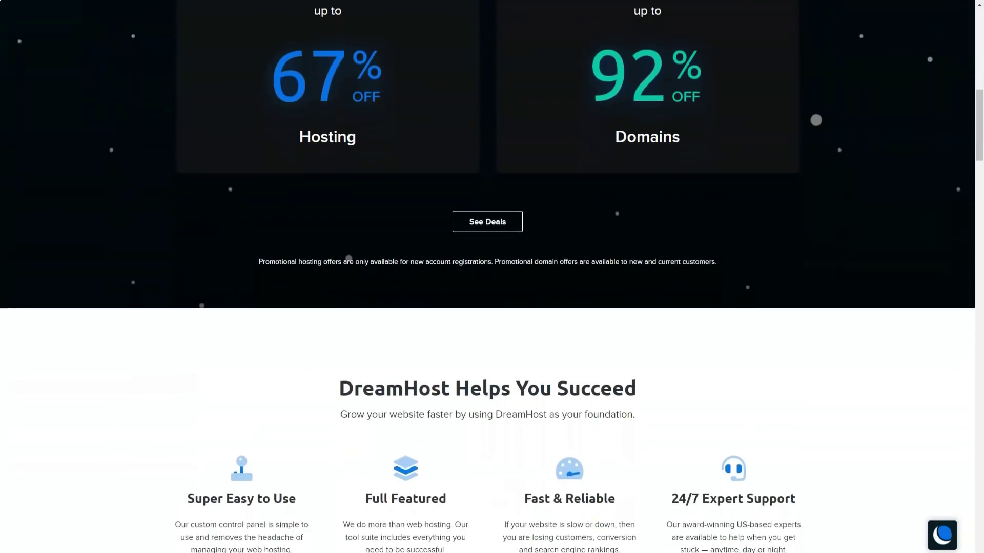
{"action": "scroll", "coordinate": [492, 308], "scroll_direction": "down", "scroll_amount": 2}
{"action": "scroll", "coordinate": [492, 308], "scroll_direction": "down", "scroll_amount": 2}
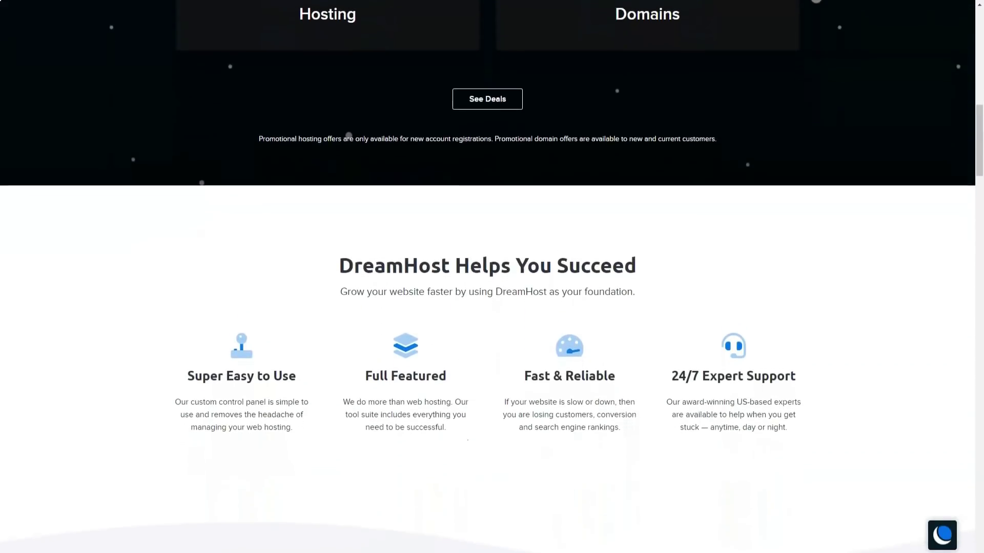
{"action": "scroll", "coordinate": [492, 307], "scroll_direction": "down", "scroll_amount": 2}
{"action": "scroll", "coordinate": [491, 307], "scroll_direction": "down", "scroll_amount": 1}
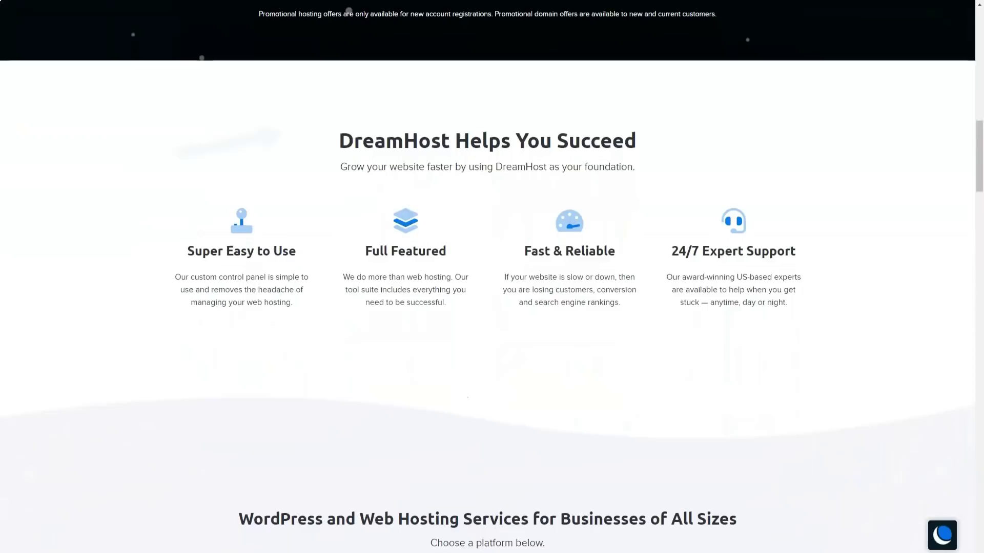
{"action": "scroll", "coordinate": [493, 308], "scroll_direction": "down", "scroll_amount": 1}
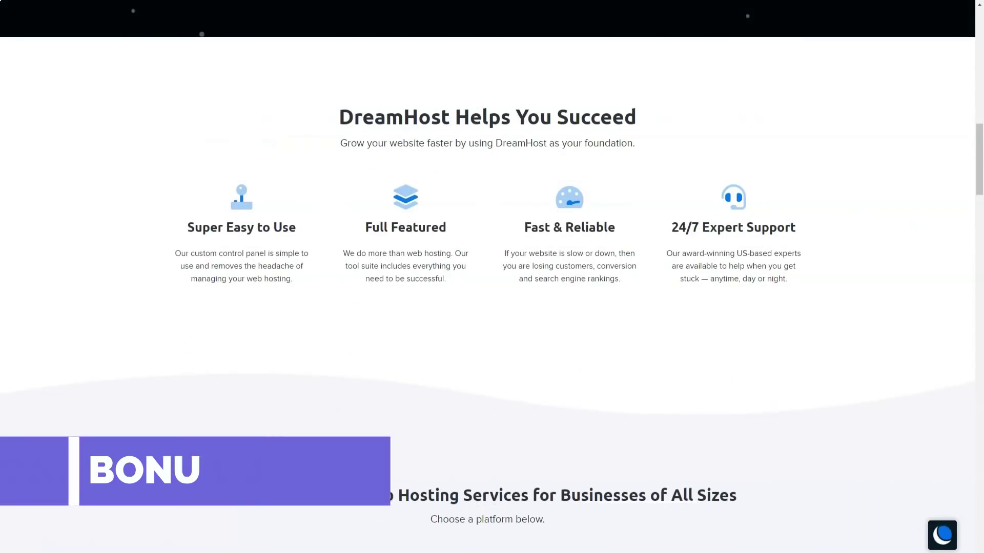
{"action": "scroll", "coordinate": [491, 307], "scroll_direction": "down", "scroll_amount": 1}
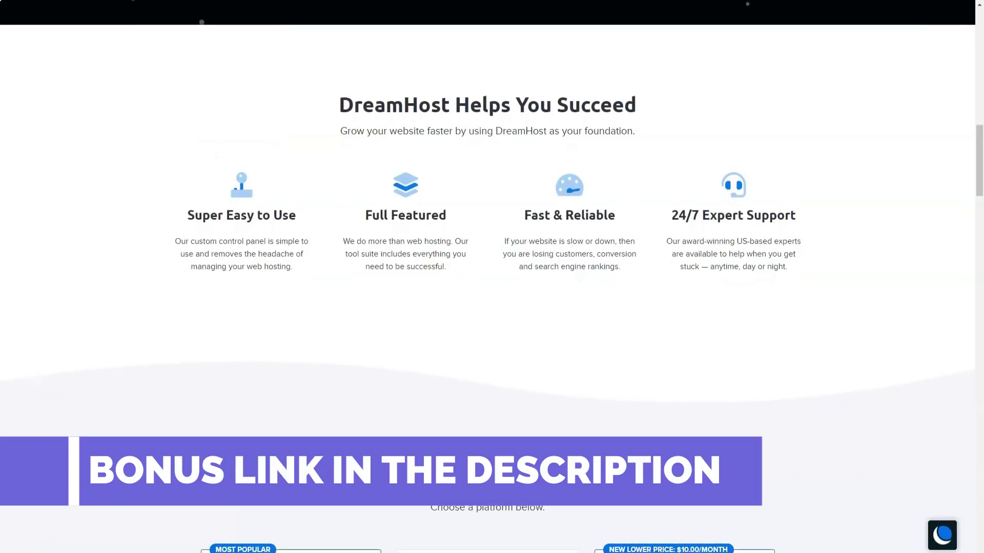
{"action": "scroll", "coordinate": [493, 307], "scroll_direction": "down", "scroll_amount": 1}
{"action": "scroll", "coordinate": [491, 307], "scroll_direction": "down", "scroll_amount": 1}
{"action": "scroll", "coordinate": [492, 308], "scroll_direction": "down", "scroll_amount": 1}
{"action": "scroll", "coordinate": [492, 308], "scroll_direction": "down", "scroll_amount": 1}
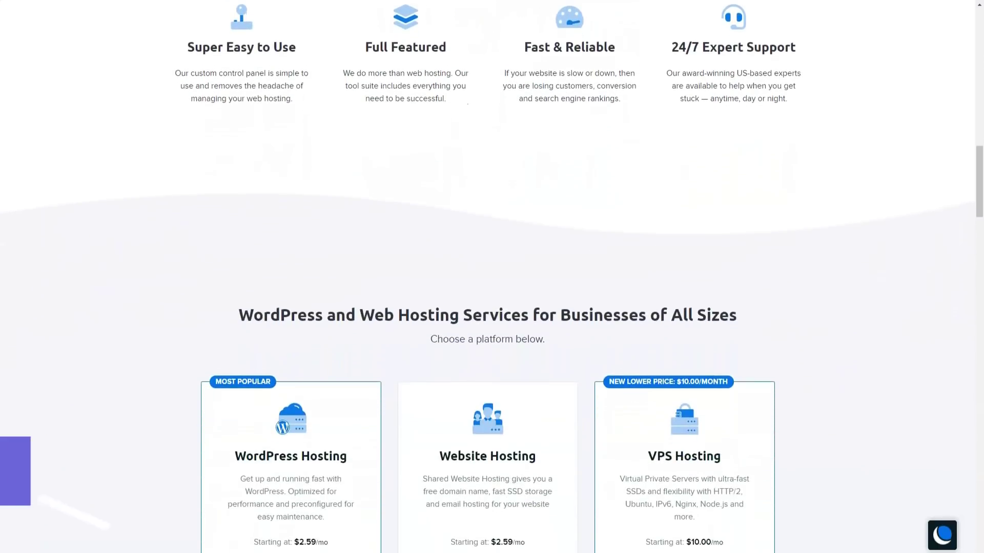
{"action": "scroll", "coordinate": [492, 307], "scroll_direction": "down", "scroll_amount": 1}
{"action": "scroll", "coordinate": [492, 307], "scroll_direction": "down", "scroll_amount": 1}
{"action": "scroll", "coordinate": [492, 308], "scroll_direction": "down", "scroll_amount": 1}
{"action": "scroll", "coordinate": [492, 308], "scroll_direction": "down", "scroll_amount": 1}
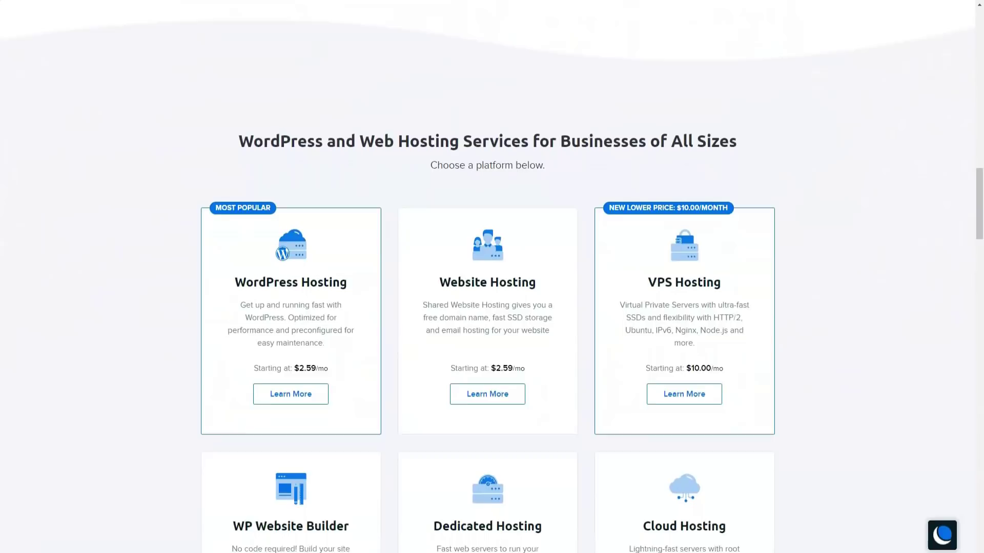
{"action": "scroll", "coordinate": [492, 307], "scroll_direction": "down", "scroll_amount": 1}
{"action": "scroll", "coordinate": [492, 308], "scroll_direction": "down", "scroll_amount": 1}
{"action": "scroll", "coordinate": [491, 307], "scroll_direction": "down", "scroll_amount": 1}
{"action": "scroll", "coordinate": [492, 307], "scroll_direction": "down", "scroll_amount": 1}
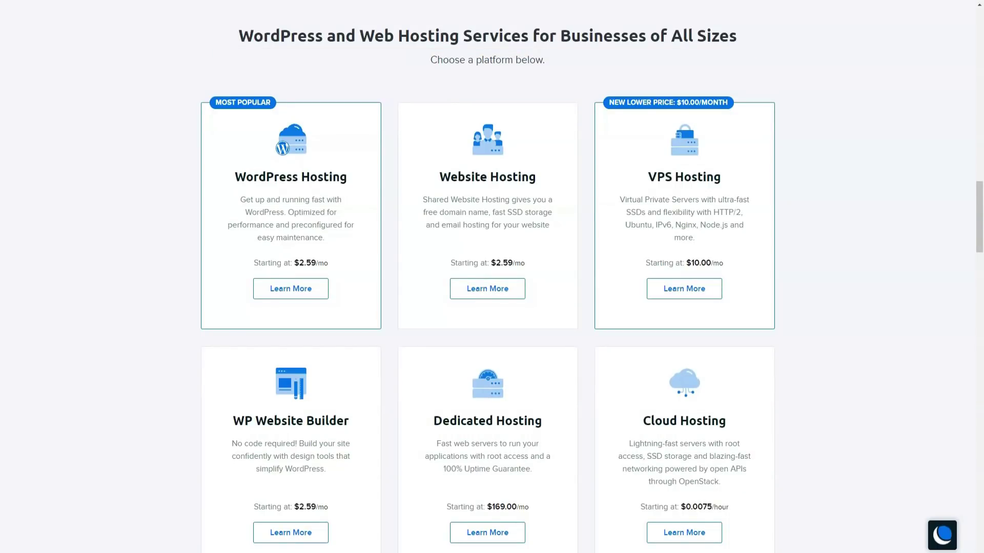
{"action": "scroll", "coordinate": [492, 308], "scroll_direction": "down", "scroll_amount": 1}
{"action": "scroll", "coordinate": [492, 308], "scroll_direction": "down", "scroll_amount": 1}
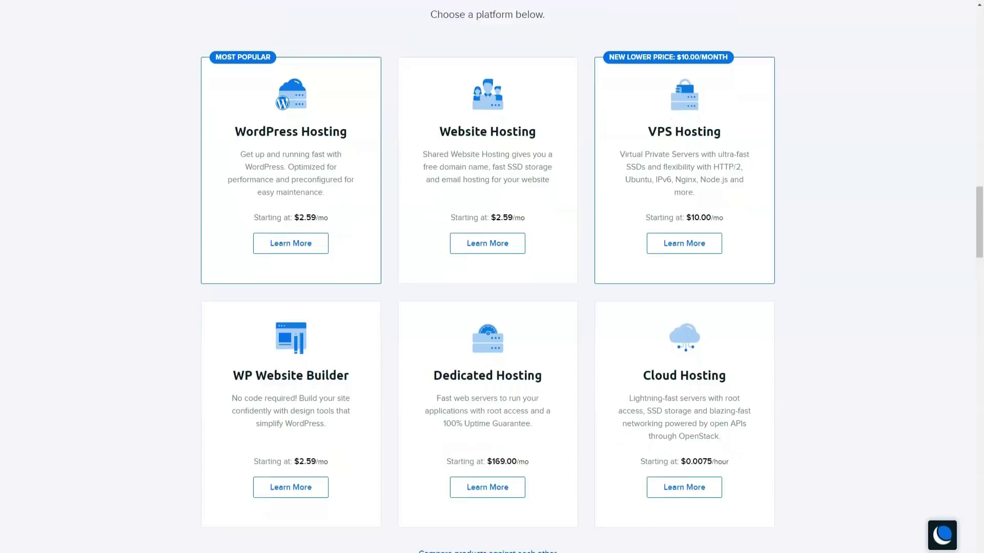
{"action": "scroll", "coordinate": [492, 307], "scroll_direction": "down", "scroll_amount": 1}
{"action": "scroll", "coordinate": [492, 308], "scroll_direction": "down", "scroll_amount": 1}
{"action": "scroll", "coordinate": [492, 307], "scroll_direction": "down", "scroll_amount": 1}
{"action": "scroll", "coordinate": [492, 307], "scroll_direction": "down", "scroll_amount": 1}
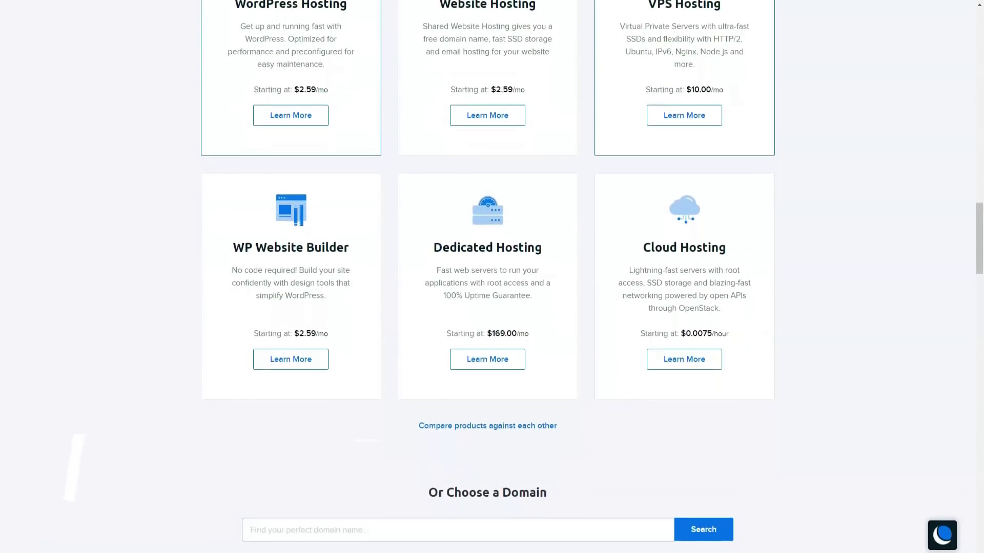
{"action": "scroll", "coordinate": [492, 308], "scroll_direction": "down", "scroll_amount": 1}
{"action": "scroll", "coordinate": [492, 307], "scroll_direction": "down", "scroll_amount": 1}
{"action": "scroll", "coordinate": [493, 307], "scroll_direction": "down", "scroll_amount": 1}
{"action": "scroll", "coordinate": [493, 308], "scroll_direction": "down", "scroll_amount": 1}
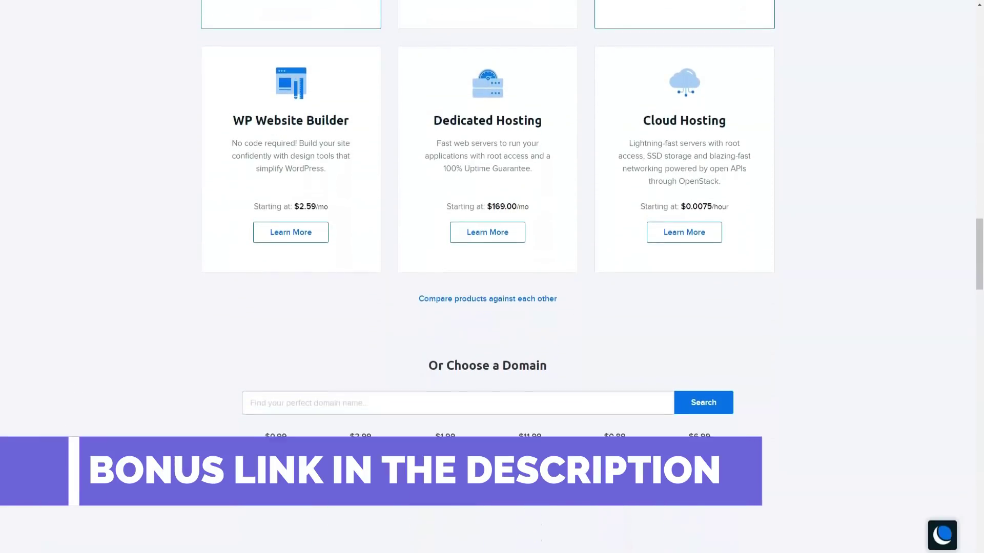
{"action": "scroll", "coordinate": [492, 308], "scroll_direction": "down", "scroll_amount": 1}
{"action": "scroll", "coordinate": [492, 308], "scroll_direction": "down", "scroll_amount": 1}
{"action": "scroll", "coordinate": [492, 308], "scroll_direction": "down", "scroll_amount": 1}
{"action": "scroll", "coordinate": [492, 308], "scroll_direction": "down", "scroll_amount": 1}
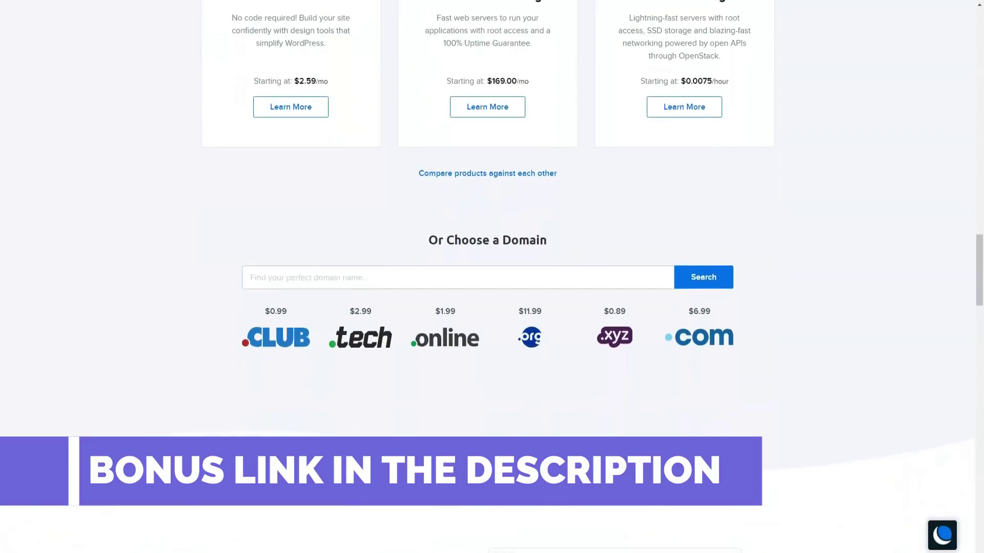
{"action": "scroll", "coordinate": [492, 308], "scroll_direction": "down", "scroll_amount": 1}
{"action": "scroll", "coordinate": [492, 307], "scroll_direction": "down", "scroll_amount": 1}
{"action": "scroll", "coordinate": [492, 308], "scroll_direction": "down", "scroll_amount": 1}
{"action": "scroll", "coordinate": [492, 307], "scroll_direction": "down", "scroll_amount": 1}
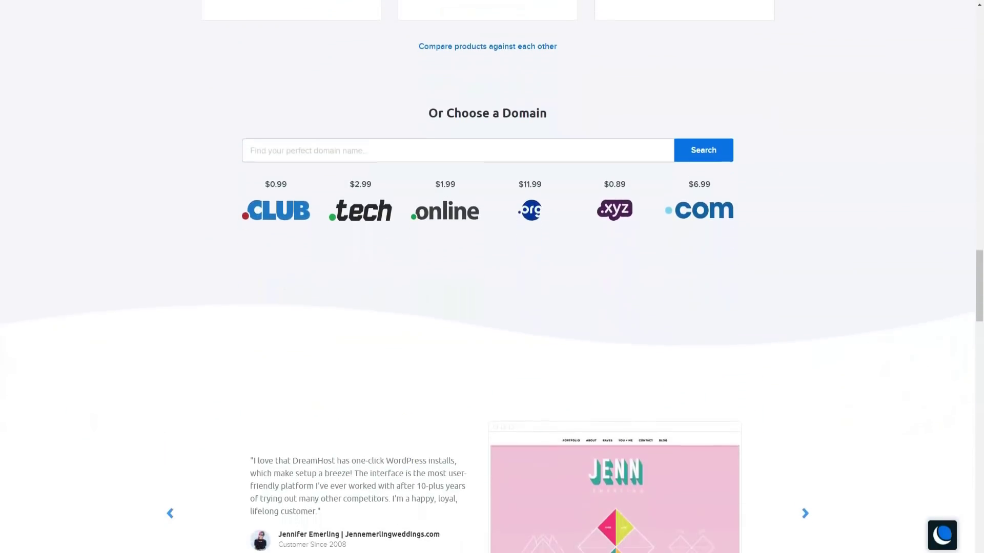
{"action": "scroll", "coordinate": [491, 308], "scroll_direction": "down", "scroll_amount": 1}
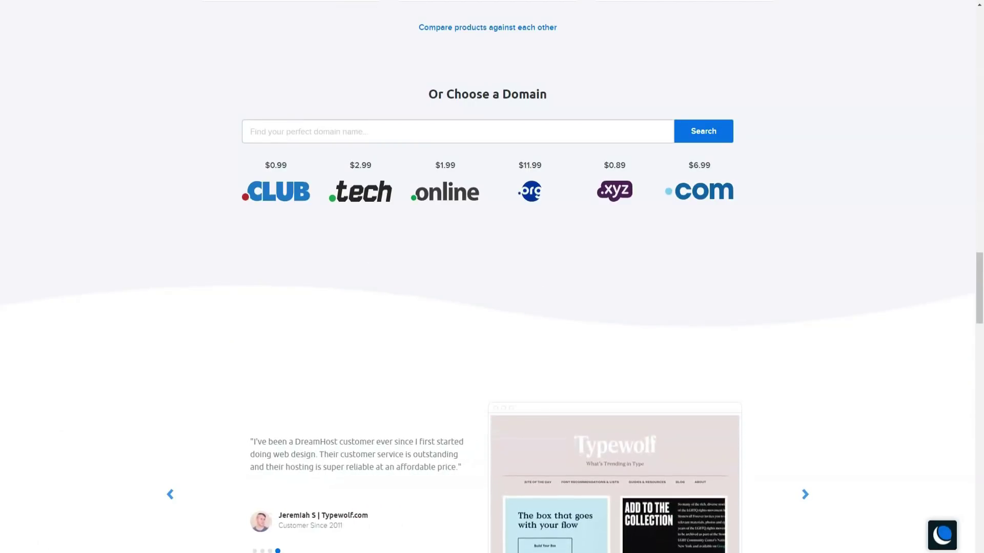
{"action": "scroll", "coordinate": [493, 307], "scroll_direction": "down", "scroll_amount": 1}
{"action": "scroll", "coordinate": [492, 308], "scroll_direction": "down", "scroll_amount": 1}
{"action": "scroll", "coordinate": [492, 308], "scroll_direction": "down", "scroll_amount": 1}
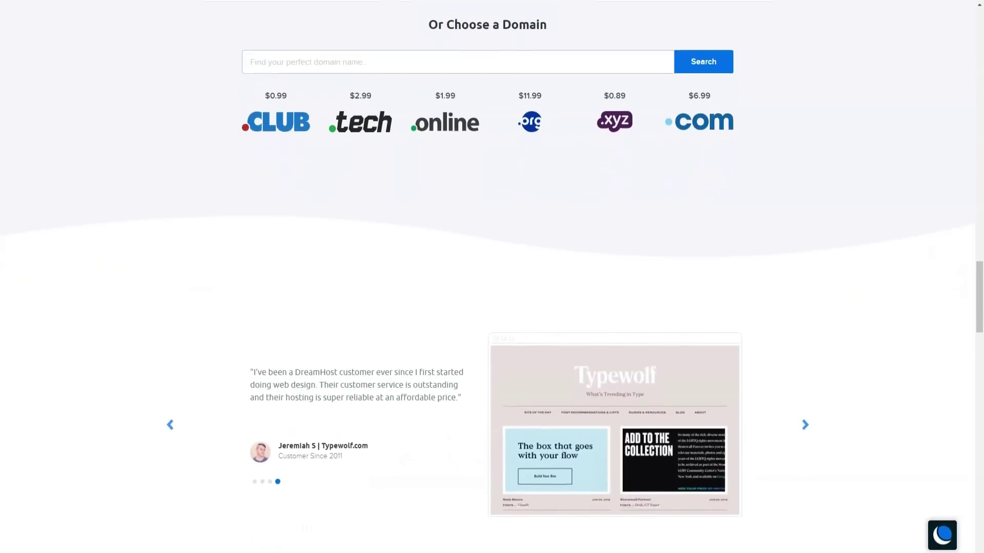
{"action": "scroll", "coordinate": [492, 308], "scroll_direction": "down", "scroll_amount": 1}
{"action": "scroll", "coordinate": [492, 308], "scroll_direction": "down", "scroll_amount": 1}
{"action": "scroll", "coordinate": [492, 307], "scroll_direction": "down", "scroll_amount": 1}
{"action": "scroll", "coordinate": [492, 307], "scroll_direction": "down", "scroll_amount": 1}
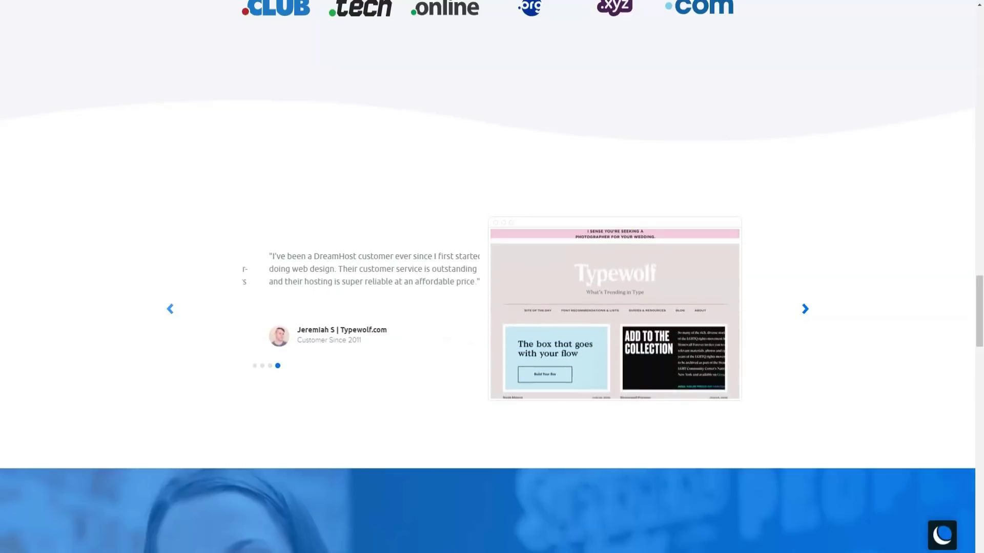
{"action": "scroll", "coordinate": [492, 277], "scroll_direction": "down", "scroll_amount": 3}
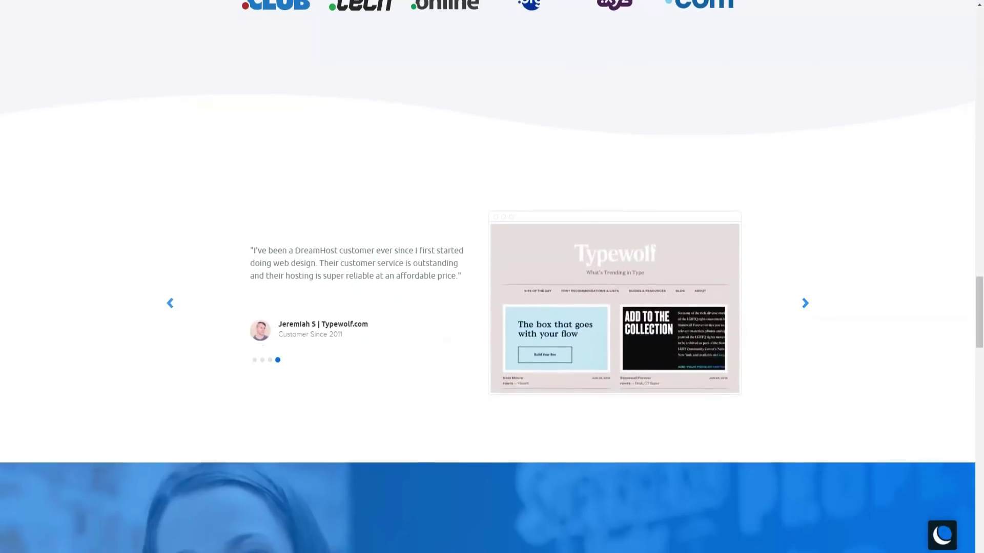
{"action": "scroll", "coordinate": [492, 276], "scroll_direction": "down", "scroll_amount": 3}
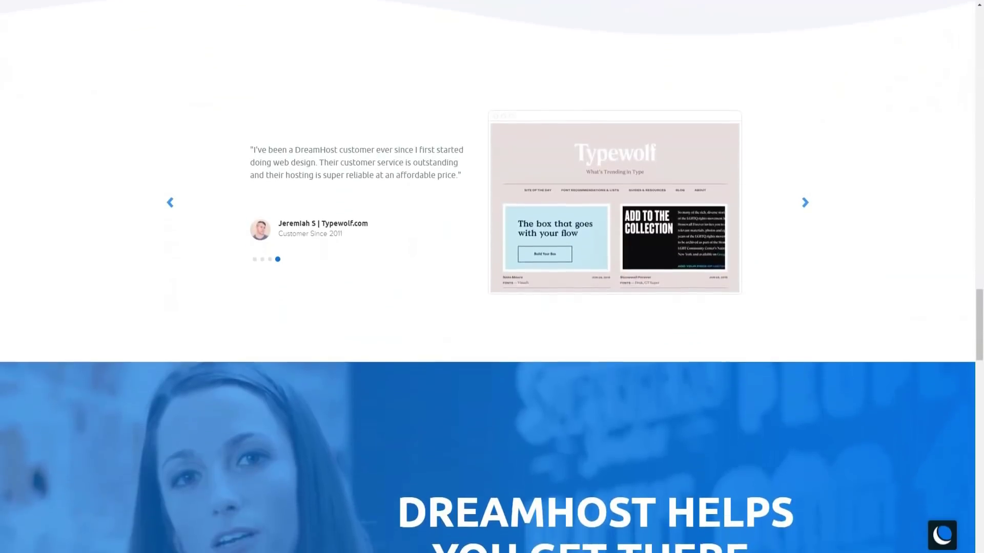
{"action": "scroll", "coordinate": [493, 276], "scroll_direction": "down", "scroll_amount": 3}
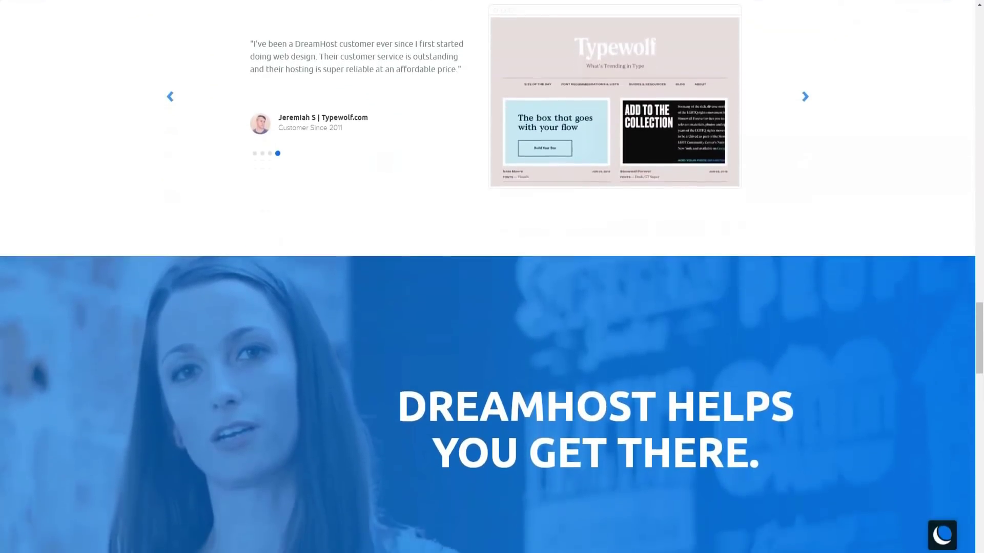
{"action": "scroll", "coordinate": [491, 276], "scroll_direction": "down", "scroll_amount": 2}
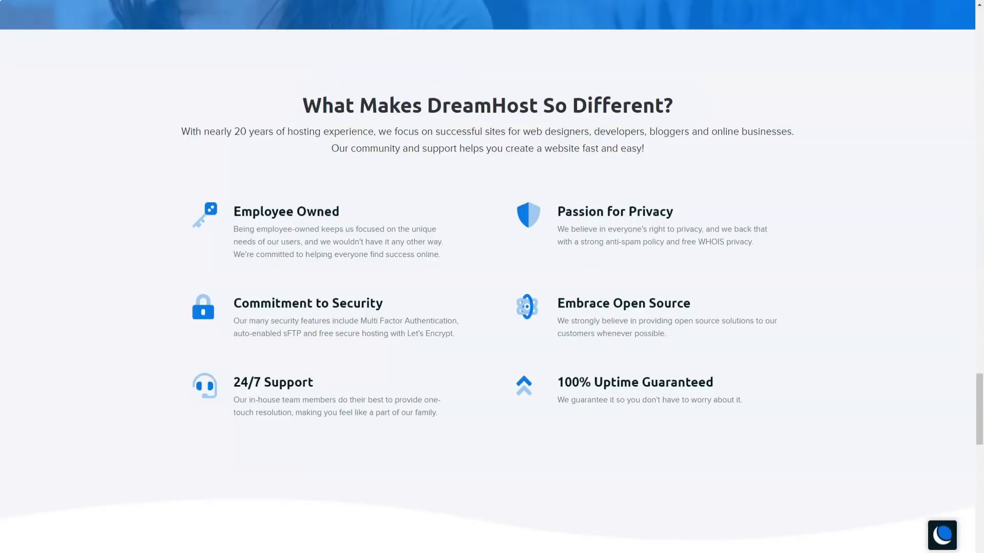
{"action": "scroll", "coordinate": [493, 277], "scroll_direction": "down", "scroll_amount": 3}
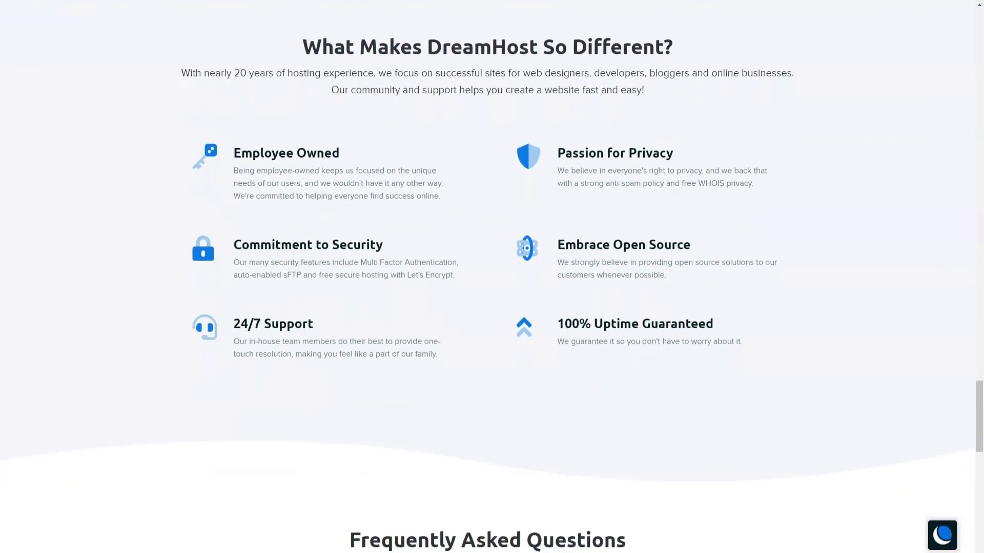
{"action": "scroll", "coordinate": [492, 276], "scroll_direction": "down", "scroll_amount": 4}
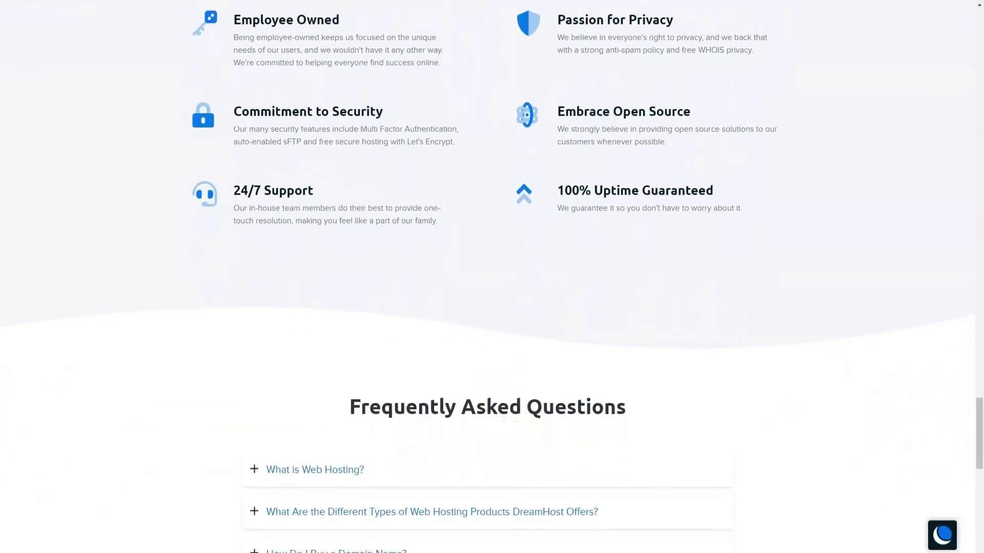
{"action": "scroll", "coordinate": [492, 277], "scroll_direction": "down", "scroll_amount": 4}
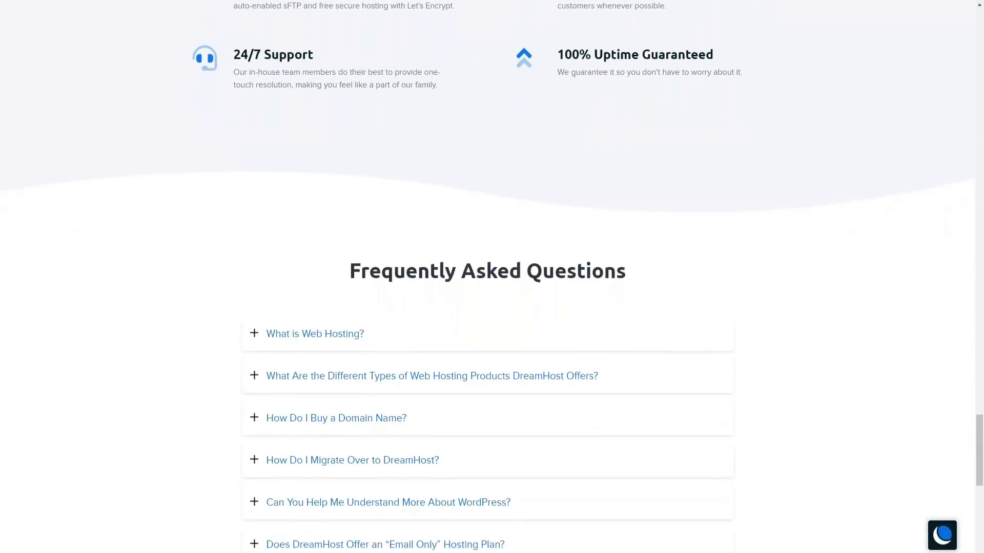
{"action": "scroll", "coordinate": [492, 276], "scroll_direction": "down", "scroll_amount": 3}
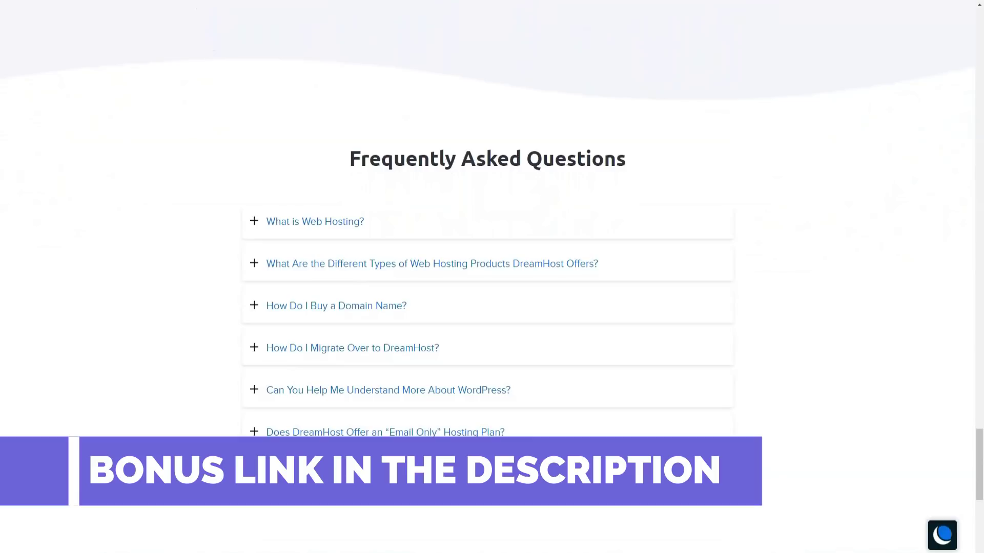
{"action": "scroll", "coordinate": [492, 277], "scroll_direction": "up", "scroll_amount": 10}
{"action": "scroll", "coordinate": [492, 277], "scroll_direction": "up", "scroll_amount": 10}
{"action": "scroll", "coordinate": [491, 276], "scroll_direction": "up", "scroll_amount": 10}
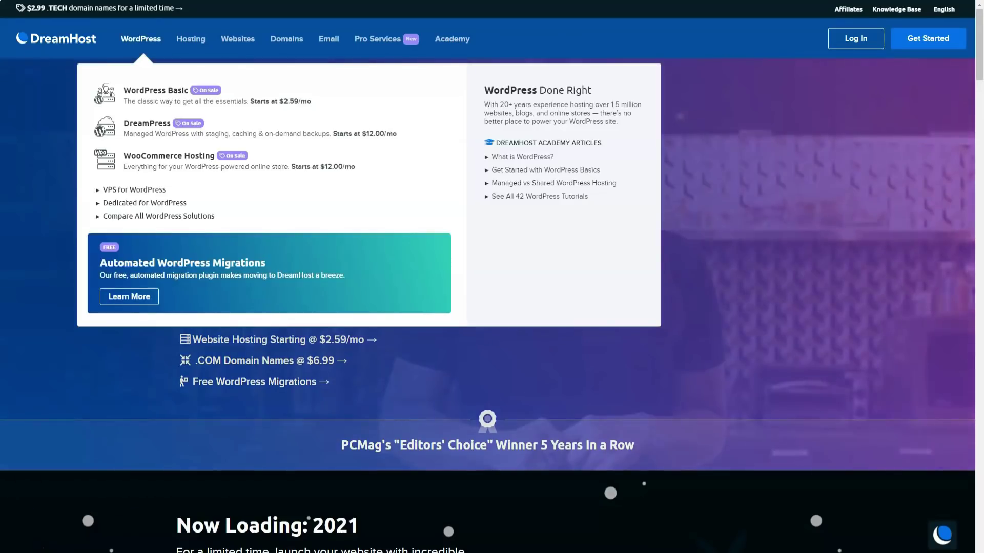
Open DreamHost's WordPress Hosting page to view its three plans and starting prices
{"action": "left_click", "coordinate": [140, 38]}
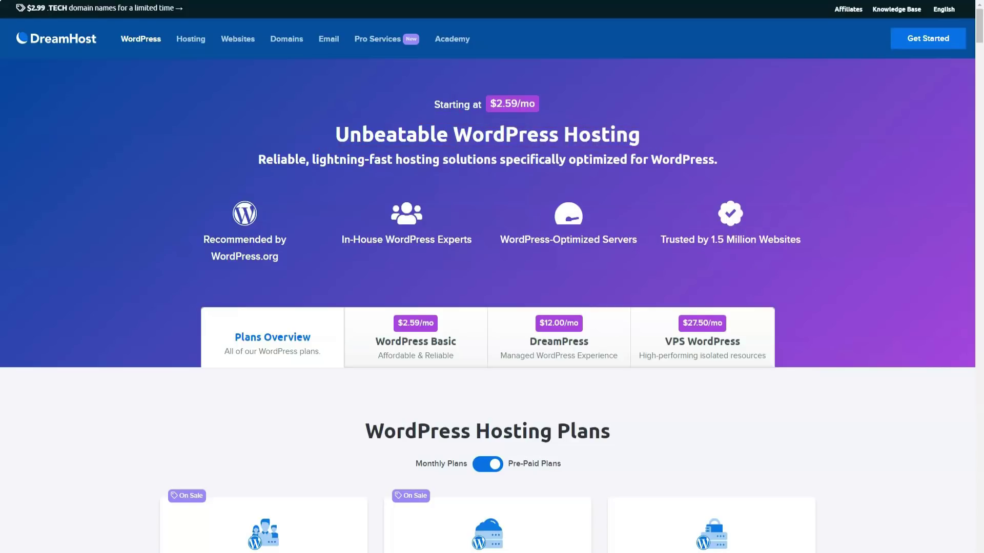
{"action": "scroll", "coordinate": [493, 308], "scroll_direction": "down", "scroll_amount": 2}
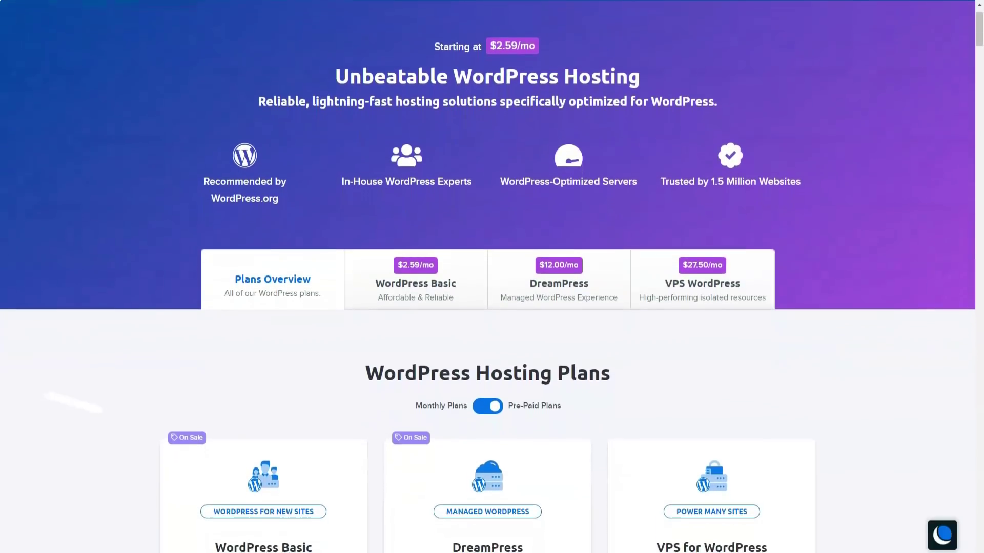
{"action": "scroll", "coordinate": [492, 308], "scroll_direction": "down", "scroll_amount": 1}
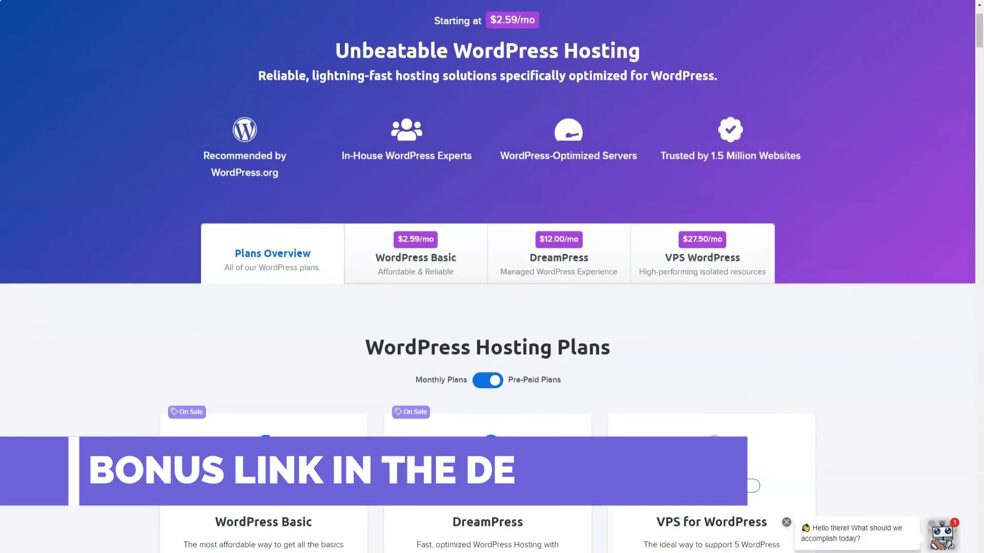
{"action": "scroll", "coordinate": [493, 307], "scroll_direction": "down", "scroll_amount": 3}
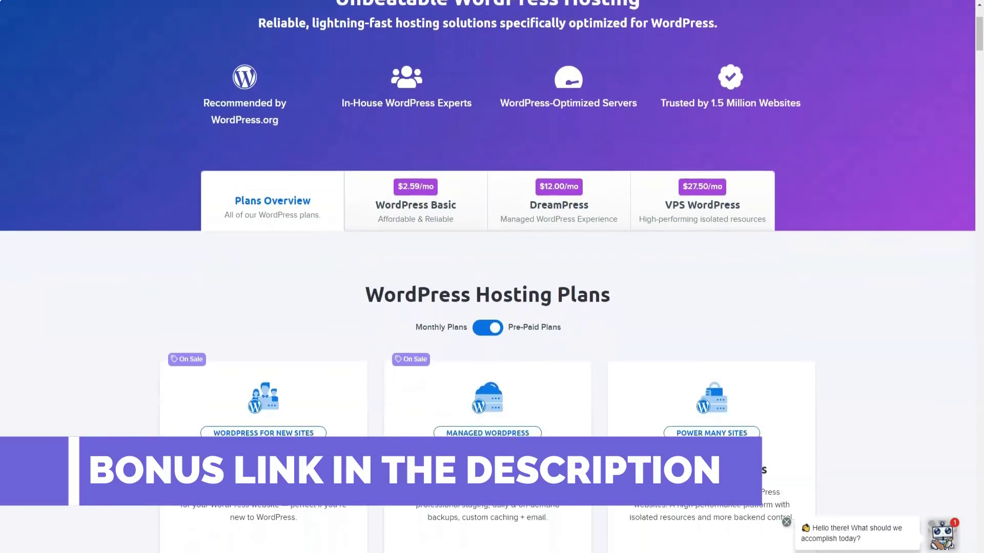
{"action": "scroll", "coordinate": [492, 307], "scroll_direction": "down", "scroll_amount": 3}
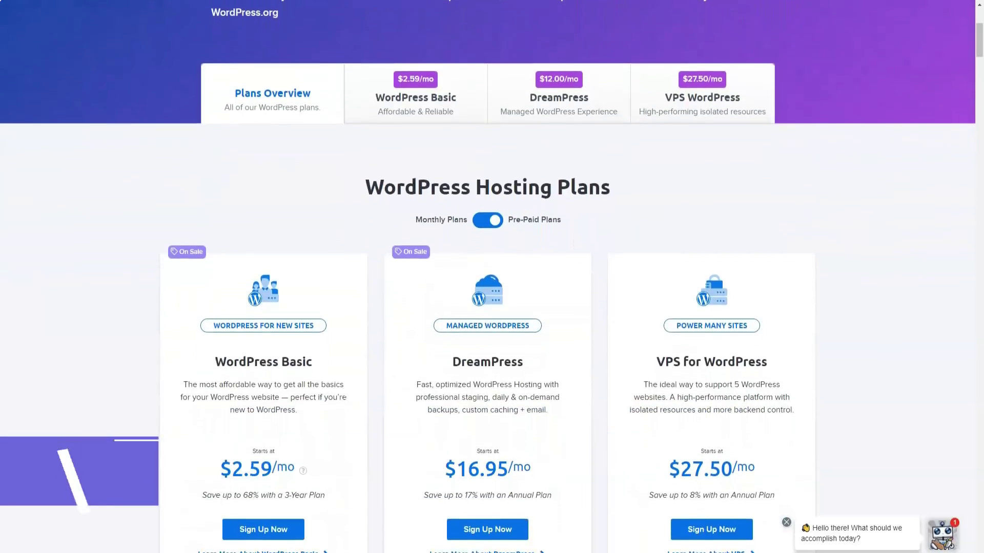
{"action": "scroll", "coordinate": [492, 308], "scroll_direction": "down", "scroll_amount": 1}
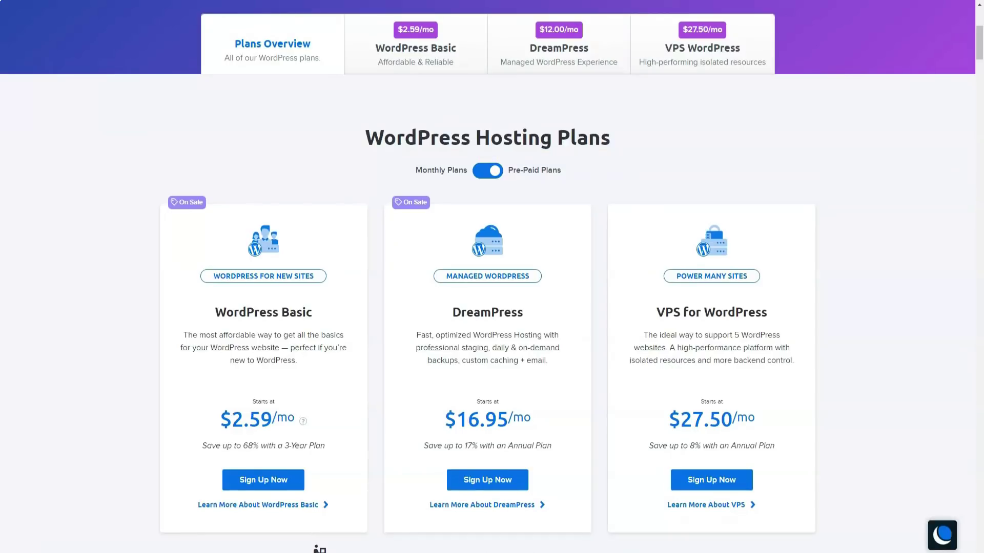
{"action": "scroll", "coordinate": [491, 308], "scroll_direction": "down", "scroll_amount": 3}
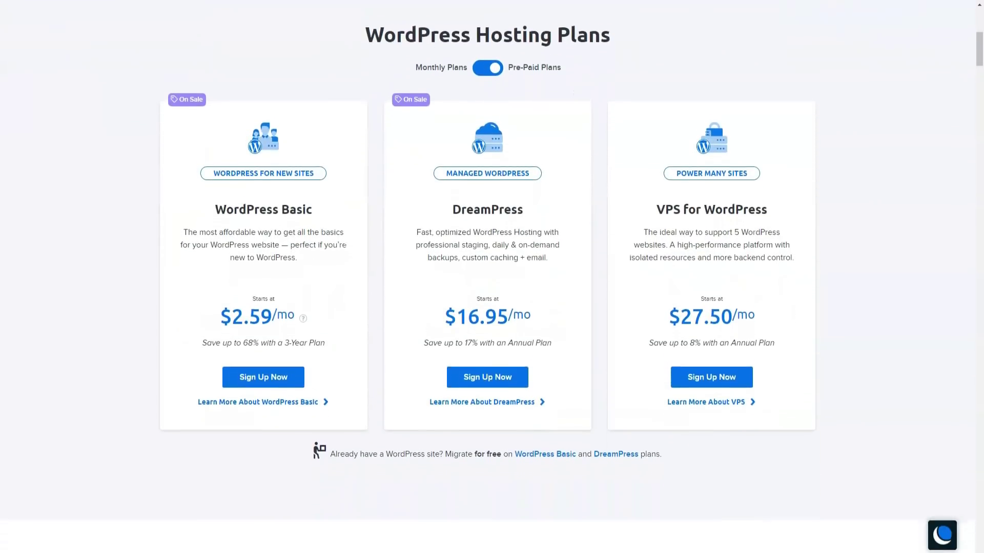
{"action": "scroll", "coordinate": [492, 307], "scroll_direction": "down", "scroll_amount": 4}
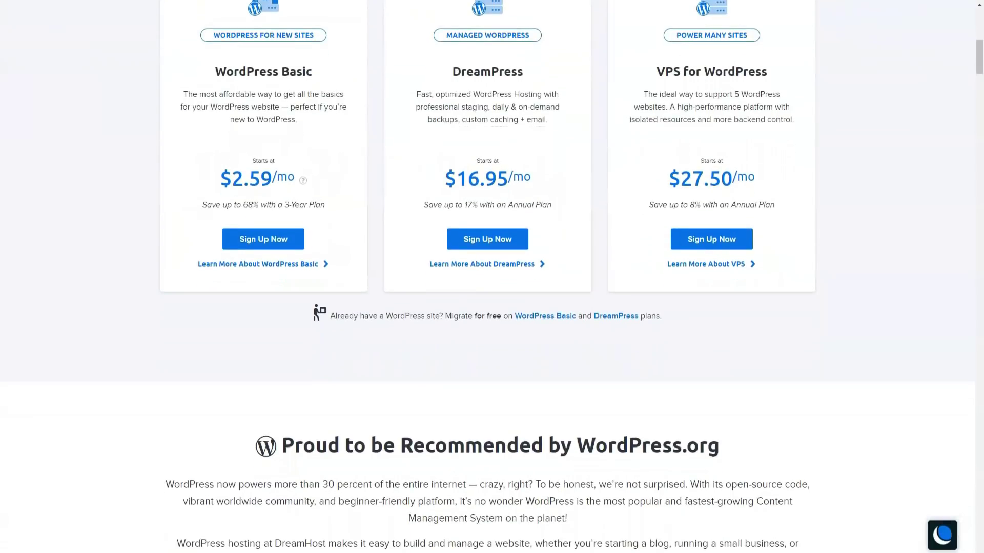
{"action": "scroll", "coordinate": [492, 308], "scroll_direction": "down", "scroll_amount": 4}
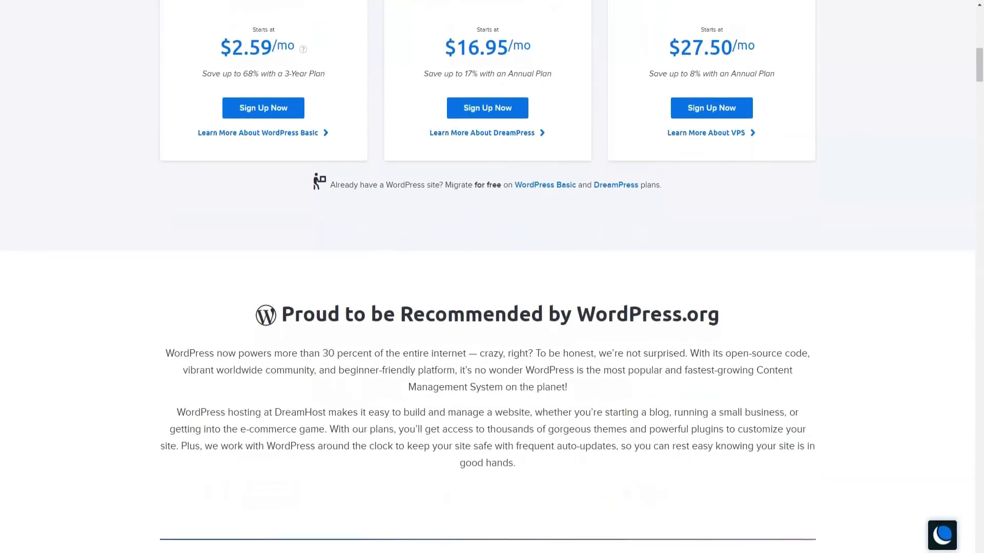
{"action": "scroll", "coordinate": [492, 308], "scroll_direction": "down", "scroll_amount": 4}
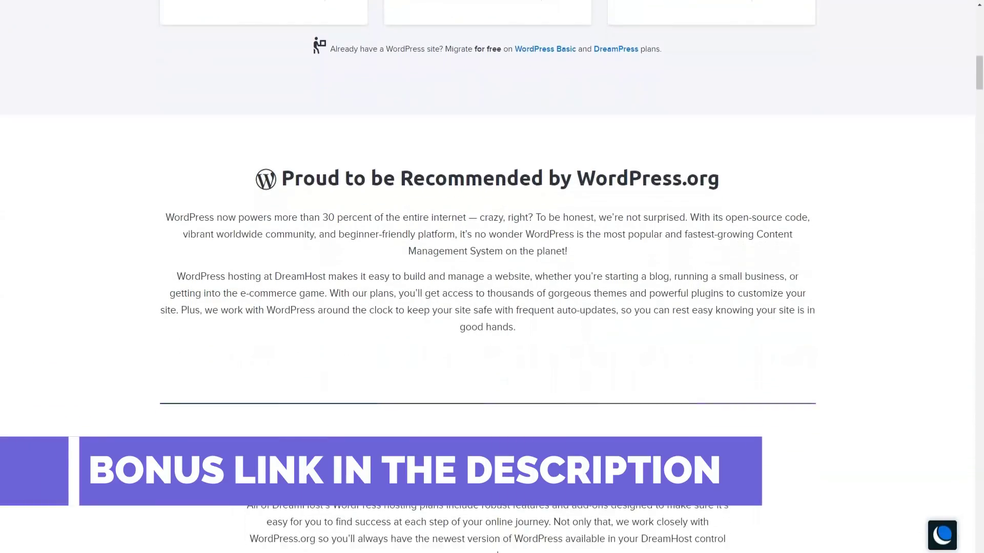
{"action": "scroll", "coordinate": [492, 308], "scroll_direction": "down", "scroll_amount": 4}
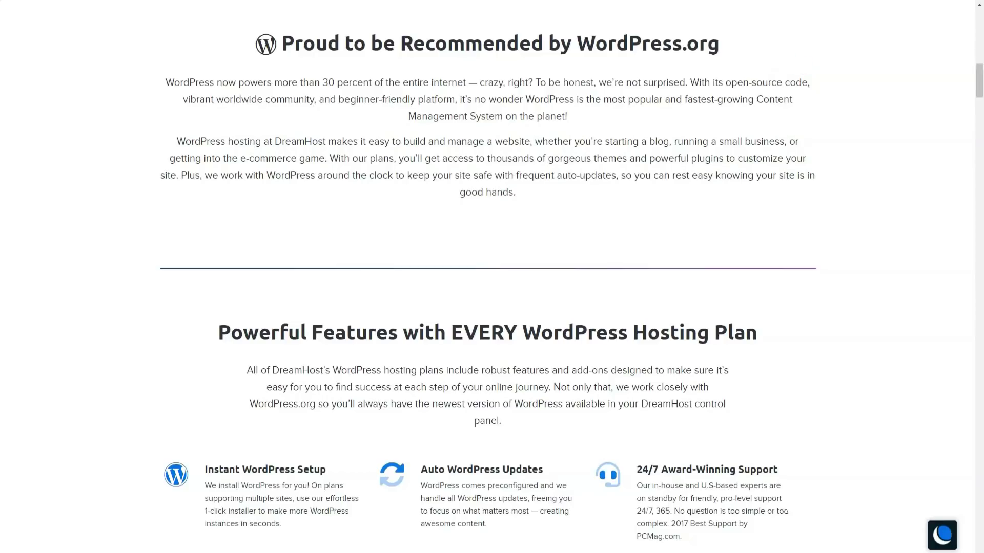
{"action": "scroll", "coordinate": [492, 308], "scroll_direction": "down", "scroll_amount": 3}
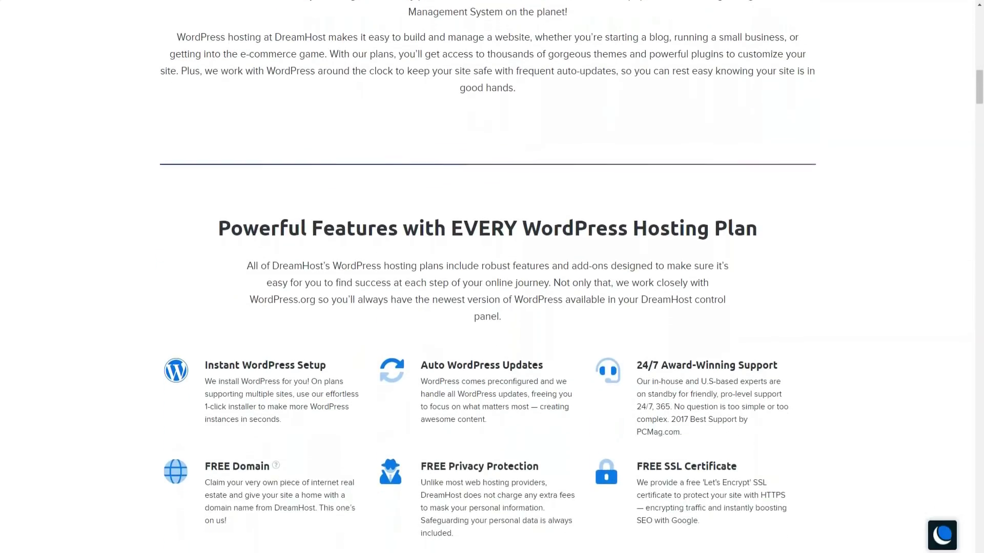
{"action": "scroll", "coordinate": [492, 308], "scroll_direction": "down", "scroll_amount": 3}
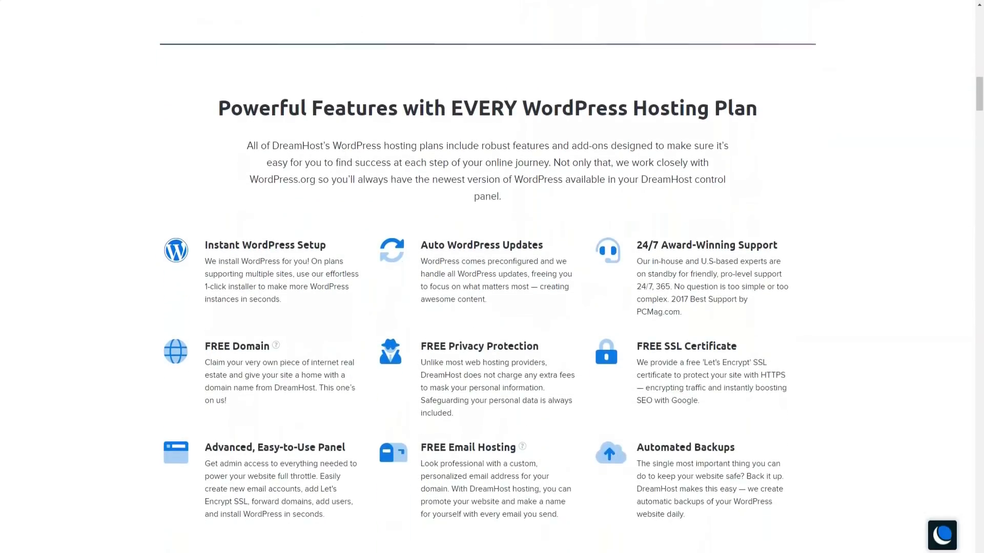
{"action": "scroll", "coordinate": [492, 277], "scroll_direction": "down", "scroll_amount": 1}
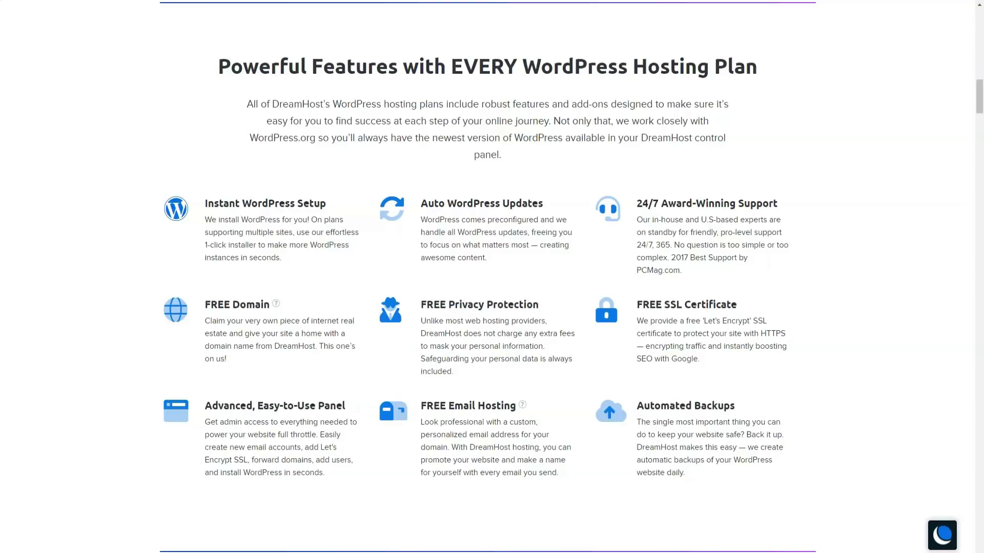
{"action": "scroll", "coordinate": [492, 277], "scroll_direction": "down", "scroll_amount": 3}
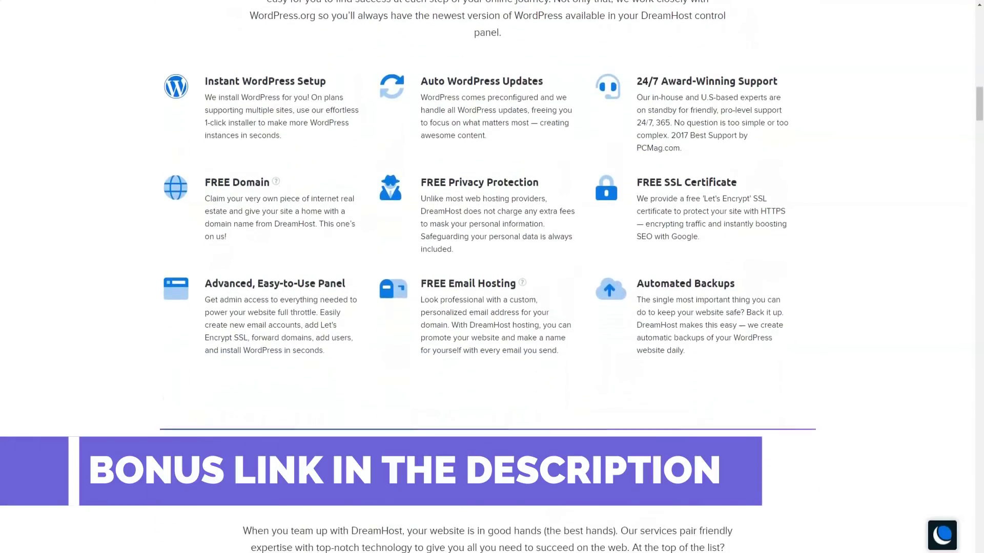
{"action": "scroll", "coordinate": [492, 277], "scroll_direction": "down", "scroll_amount": 2}
{"action": "scroll", "coordinate": [492, 277], "scroll_direction": "down", "scroll_amount": 2}
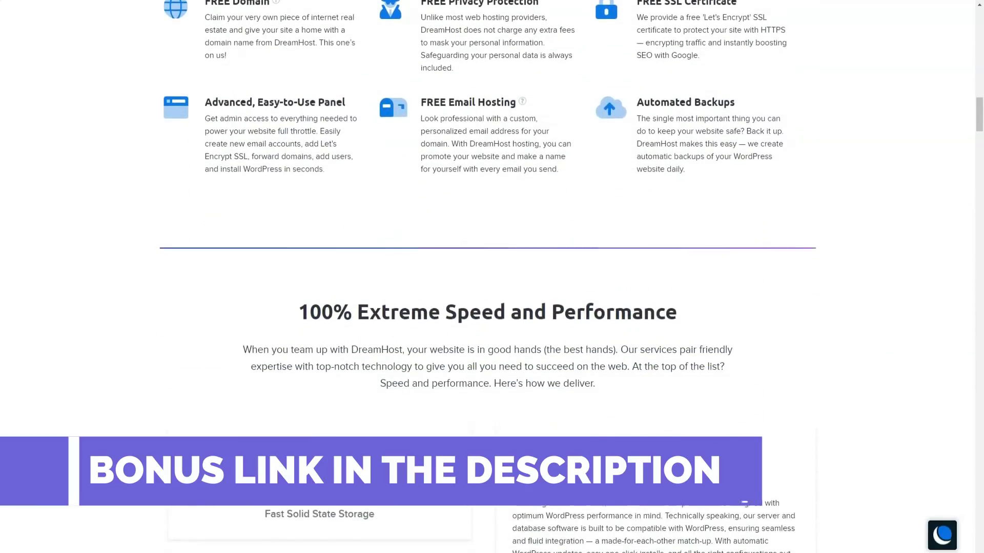
{"action": "scroll", "coordinate": [492, 277], "scroll_direction": "down", "scroll_amount": 2}
{"action": "scroll", "coordinate": [491, 277], "scroll_direction": "down", "scroll_amount": 2}
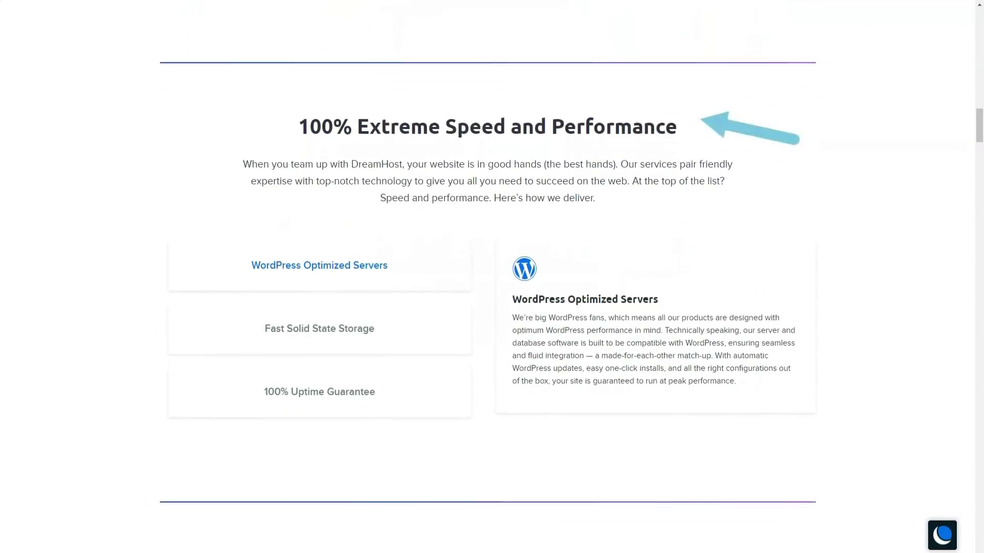
{"action": "scroll", "coordinate": [492, 277], "scroll_direction": "down", "scroll_amount": 1}
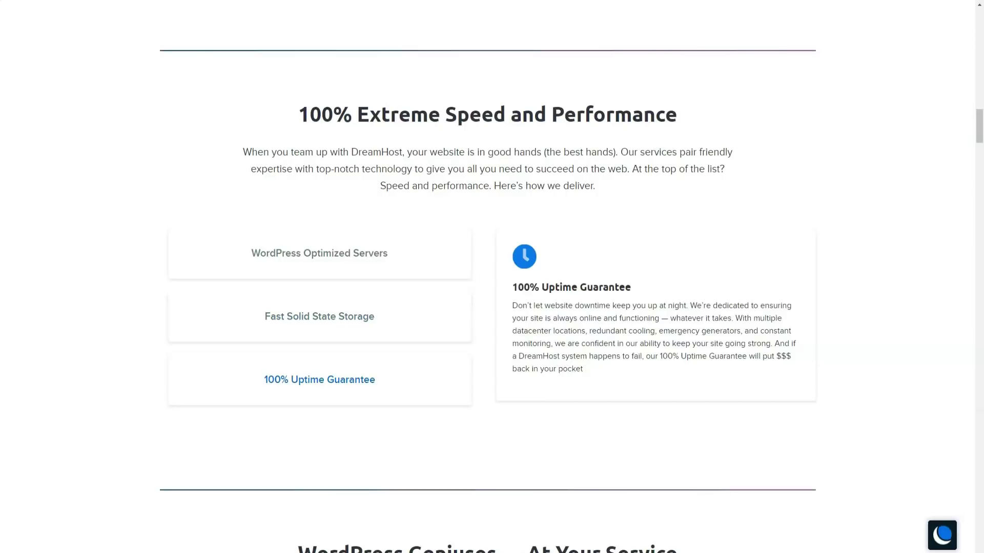
{"action": "scroll", "coordinate": [491, 277], "scroll_direction": "down", "scroll_amount": 3}
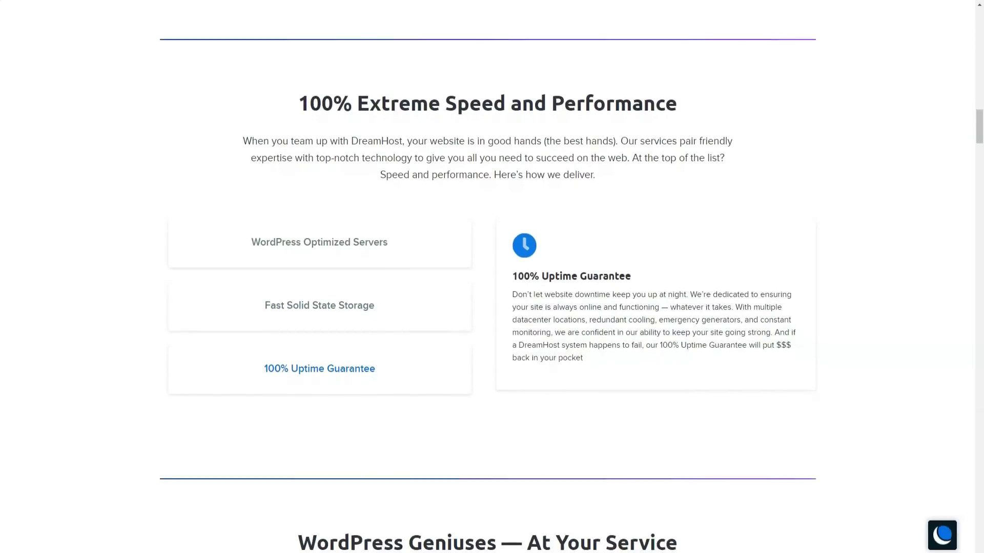
{"action": "scroll", "coordinate": [491, 278], "scroll_direction": "down", "scroll_amount": 1}
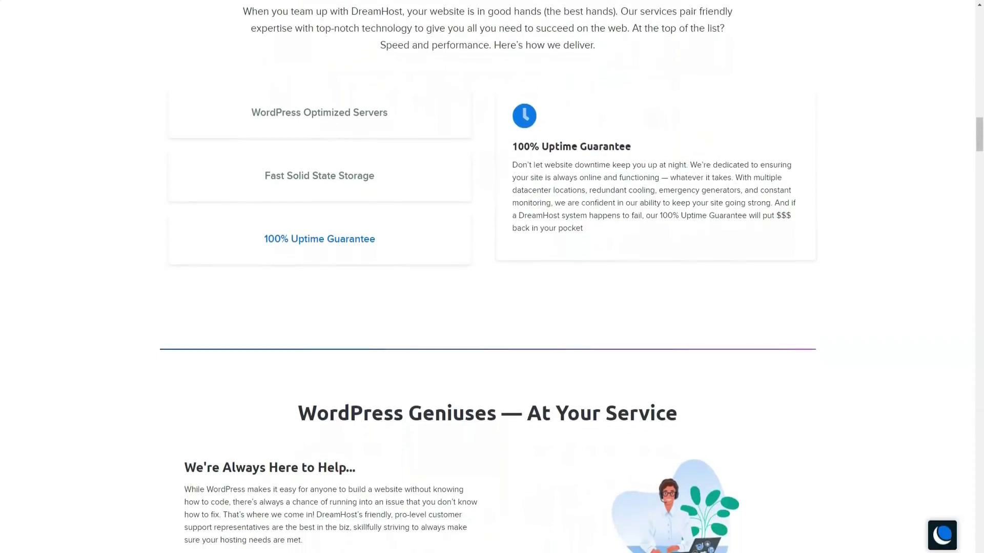
{"action": "scroll", "coordinate": [492, 277], "scroll_direction": "down", "scroll_amount": 1}
{"action": "scroll", "coordinate": [492, 276], "scroll_direction": "down", "scroll_amount": 1}
{"action": "scroll", "coordinate": [492, 276], "scroll_direction": "down", "scroll_amount": 1}
{"action": "scroll", "coordinate": [492, 277], "scroll_direction": "down", "scroll_amount": 1}
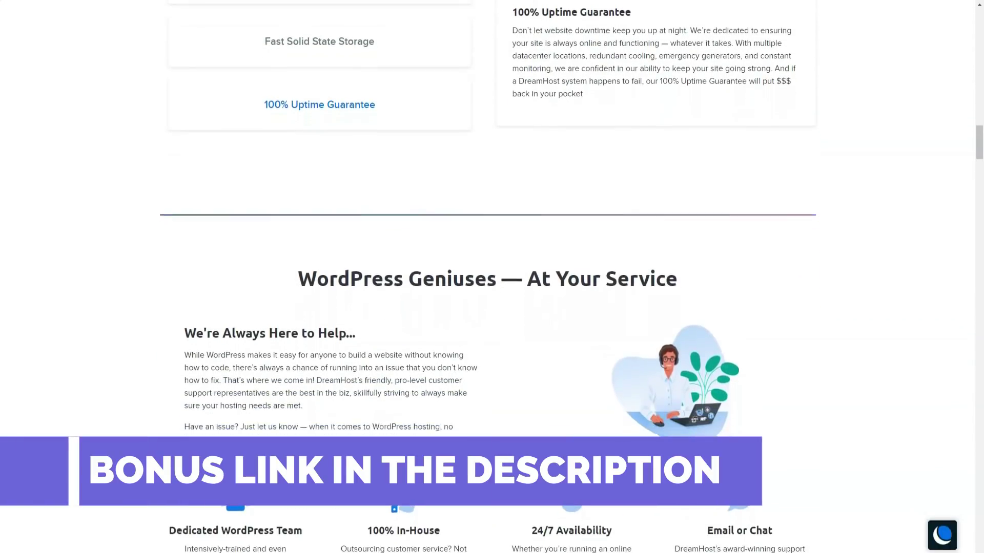
{"action": "scroll", "coordinate": [492, 277], "scroll_direction": "down", "scroll_amount": 1}
{"action": "scroll", "coordinate": [492, 277], "scroll_direction": "down", "scroll_amount": 1}
{"action": "scroll", "coordinate": [493, 277], "scroll_direction": "down", "scroll_amount": 1}
{"action": "scroll", "coordinate": [492, 277], "scroll_direction": "down", "scroll_amount": 1}
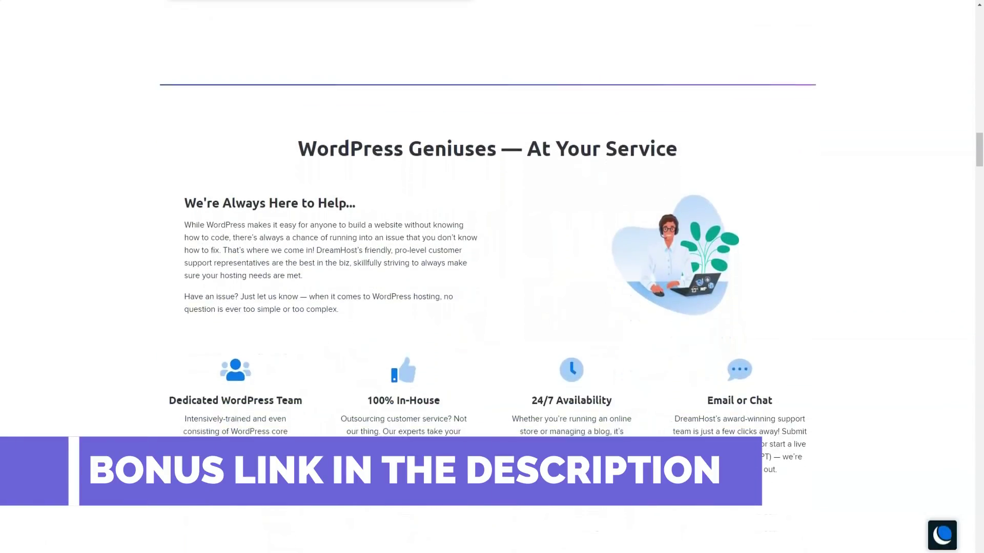
{"action": "scroll", "coordinate": [491, 277], "scroll_direction": "down", "scroll_amount": 1}
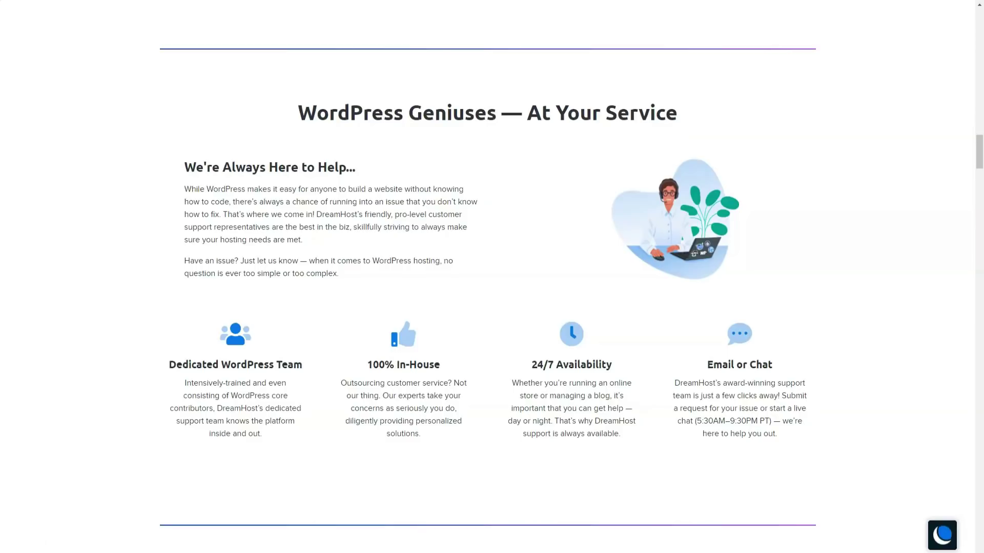
{"action": "scroll", "coordinate": [492, 277], "scroll_direction": "down", "scroll_amount": 1}
{"action": "scroll", "coordinate": [492, 277], "scroll_direction": "down", "scroll_amount": 1}
{"action": "scroll", "coordinate": [493, 276], "scroll_direction": "down", "scroll_amount": 1}
{"action": "scroll", "coordinate": [492, 277], "scroll_direction": "down", "scroll_amount": 1}
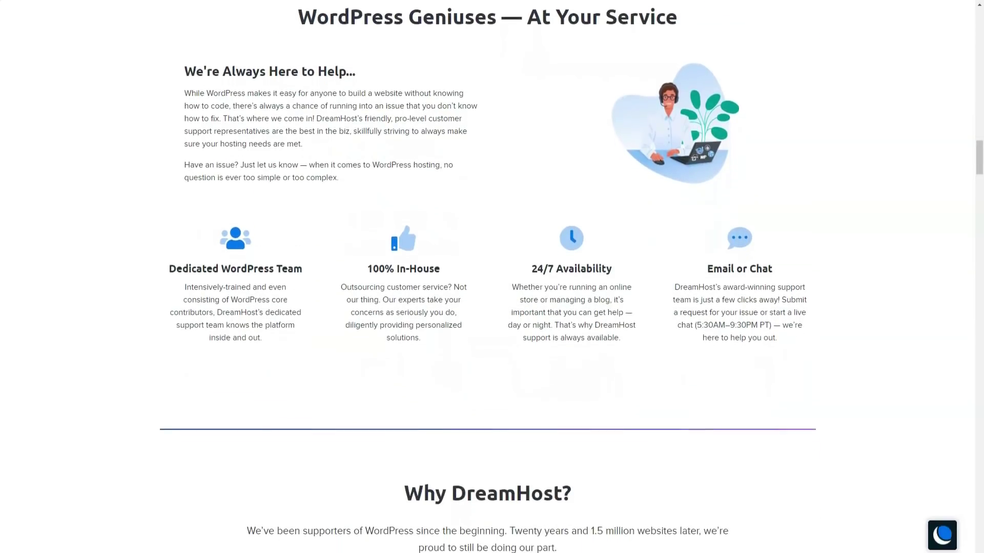
{"action": "scroll", "coordinate": [492, 277], "scroll_direction": "down", "scroll_amount": 1}
{"action": "scroll", "coordinate": [492, 276], "scroll_direction": "down", "scroll_amount": 1}
{"action": "scroll", "coordinate": [492, 277], "scroll_direction": "down", "scroll_amount": 1}
{"action": "scroll", "coordinate": [492, 277], "scroll_direction": "down", "scroll_amount": 1}
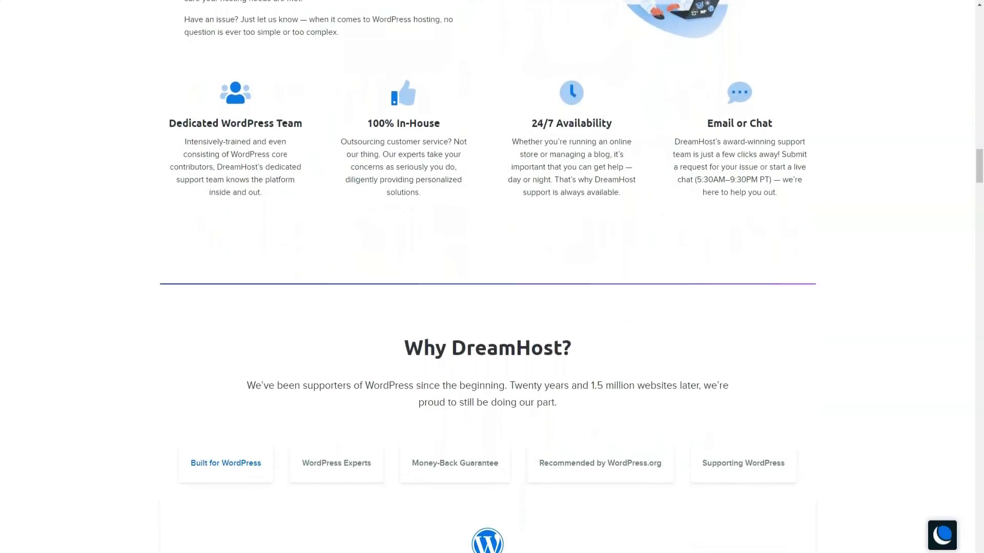
{"action": "scroll", "coordinate": [492, 277], "scroll_direction": "down", "scroll_amount": 1}
{"action": "scroll", "coordinate": [492, 277], "scroll_direction": "down", "scroll_amount": 1}
{"action": "scroll", "coordinate": [491, 277], "scroll_direction": "down", "scroll_amount": 1}
{"action": "scroll", "coordinate": [492, 277], "scroll_direction": "down", "scroll_amount": 1}
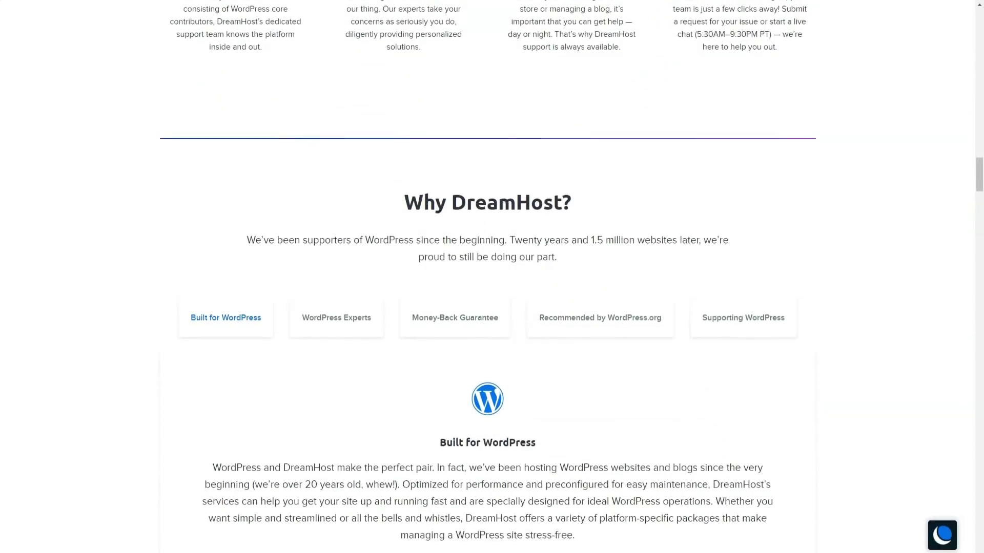
{"action": "scroll", "coordinate": [492, 277], "scroll_direction": "down", "scroll_amount": 1}
{"action": "scroll", "coordinate": [492, 277], "scroll_direction": "down", "scroll_amount": 1}
{"action": "scroll", "coordinate": [491, 277], "scroll_direction": "down", "scroll_amount": 1}
{"action": "scroll", "coordinate": [492, 276], "scroll_direction": "down", "scroll_amount": 1}
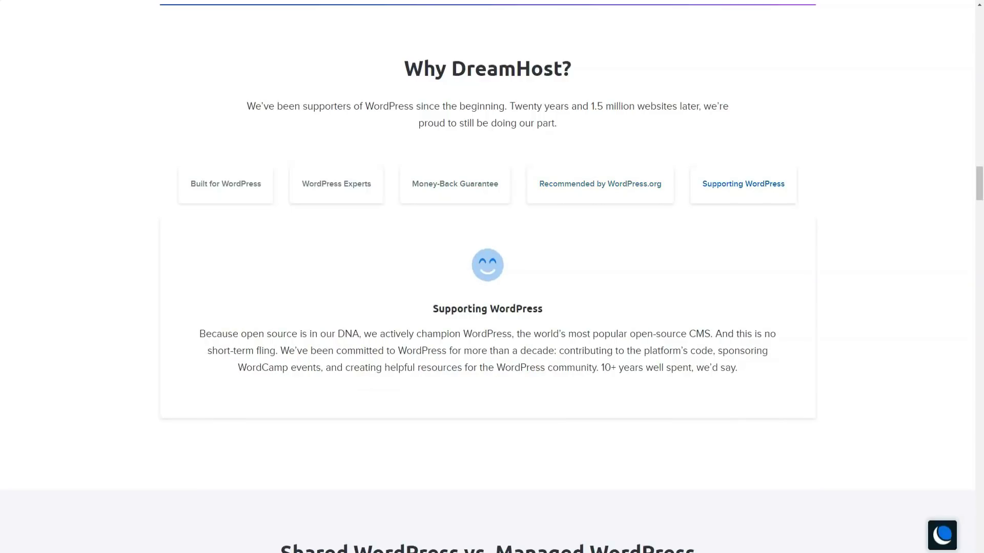
{"action": "scroll", "coordinate": [492, 307], "scroll_direction": "down", "scroll_amount": 3}
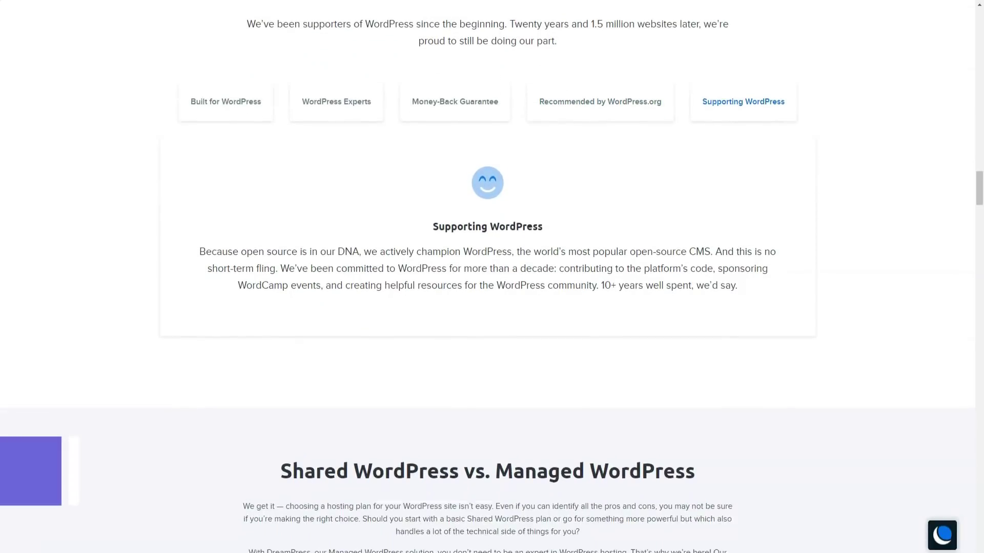
{"action": "scroll", "coordinate": [492, 307], "scroll_direction": "down", "scroll_amount": 2}
{"action": "scroll", "coordinate": [492, 307], "scroll_direction": "down", "scroll_amount": 2}
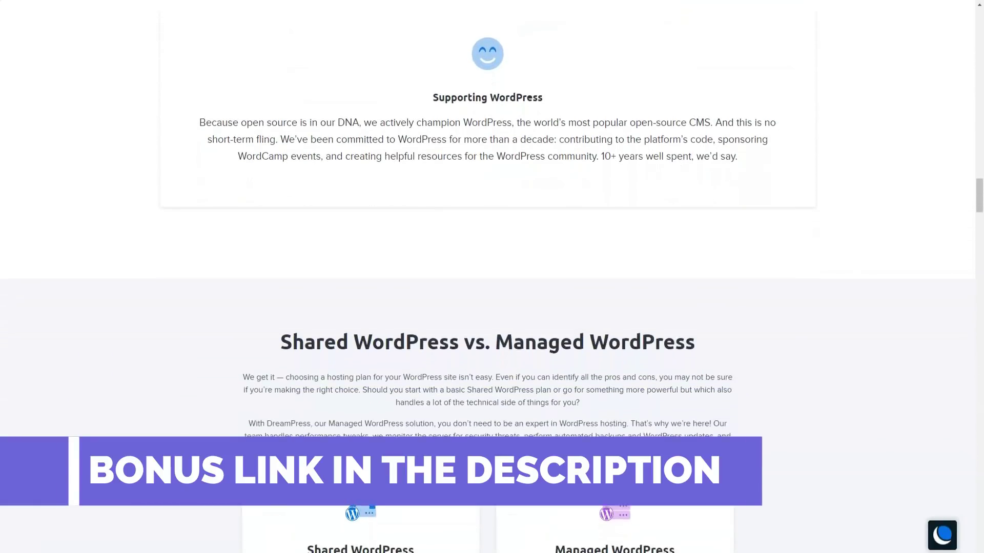
{"action": "scroll", "coordinate": [492, 307], "scroll_direction": "down", "scroll_amount": 2}
{"action": "scroll", "coordinate": [492, 307], "scroll_direction": "down", "scroll_amount": 2}
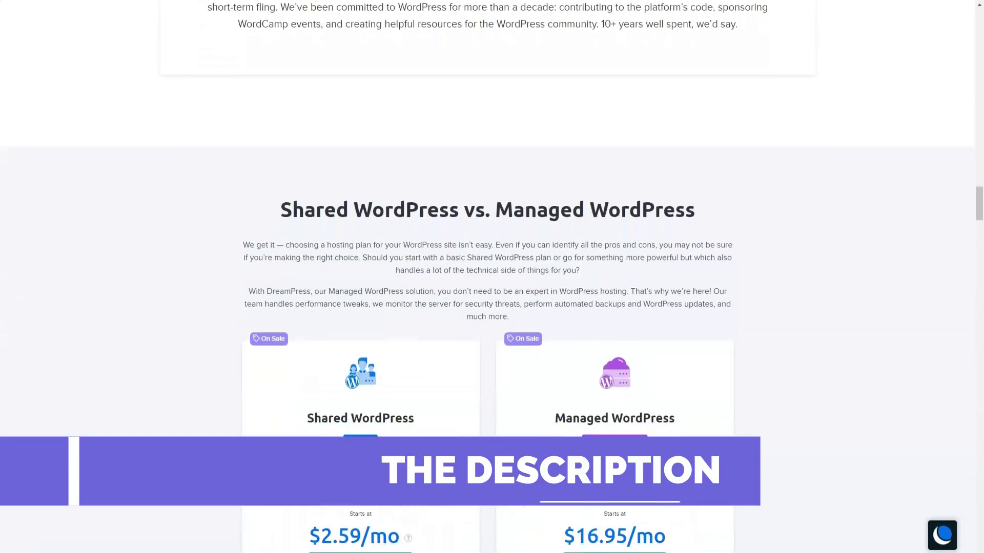
{"action": "scroll", "coordinate": [492, 307], "scroll_direction": "down", "scroll_amount": 2}
{"action": "scroll", "coordinate": [492, 308], "scroll_direction": "down", "scroll_amount": 2}
{"action": "scroll", "coordinate": [492, 307], "scroll_direction": "down", "scroll_amount": 1}
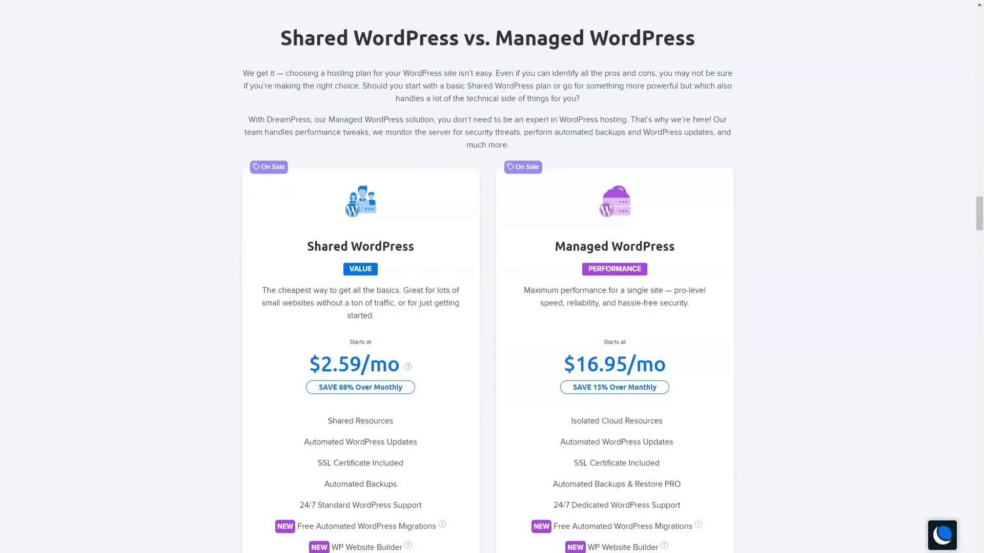
{"action": "scroll", "coordinate": [492, 307], "scroll_direction": "down", "scroll_amount": 1}
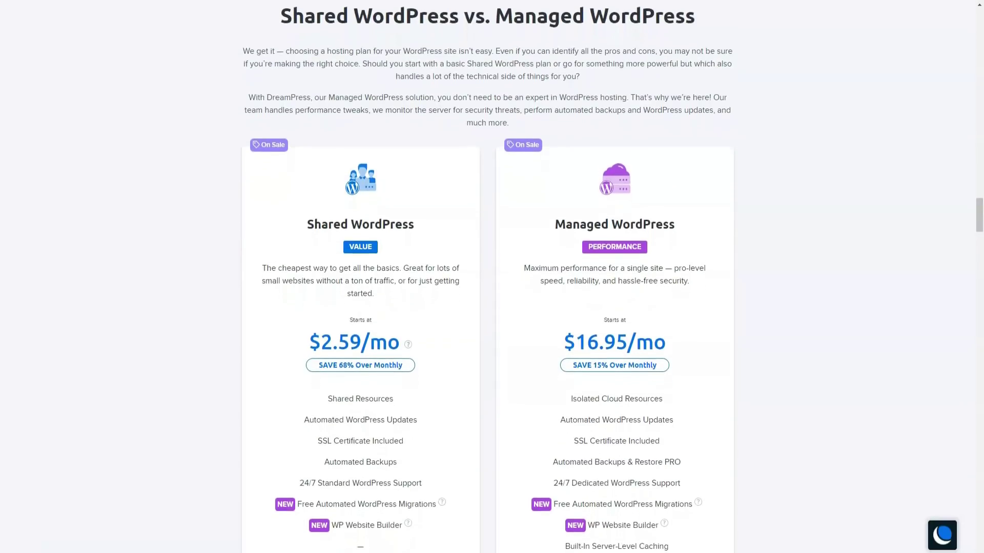
{"action": "scroll", "coordinate": [491, 308], "scroll_direction": "down", "scroll_amount": 1}
{"action": "scroll", "coordinate": [492, 307], "scroll_direction": "down", "scroll_amount": 1}
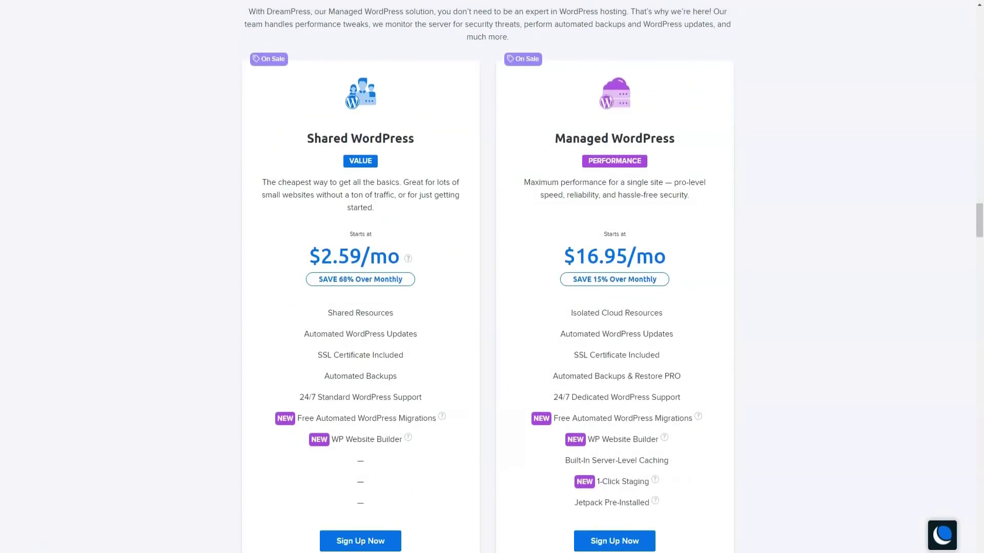
{"action": "scroll", "coordinate": [492, 308], "scroll_direction": "down", "scroll_amount": 1}
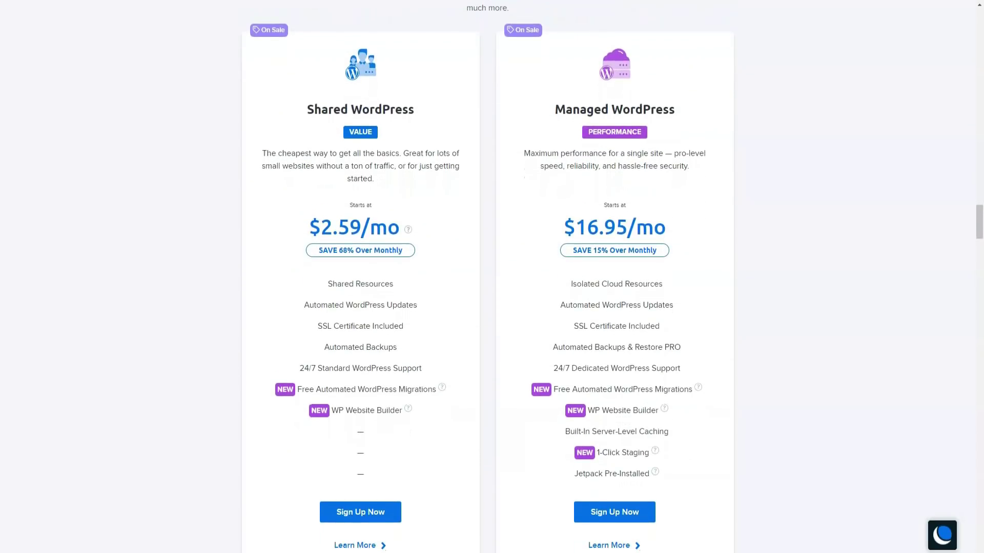
{"action": "scroll", "coordinate": [492, 308], "scroll_direction": "down", "scroll_amount": 1}
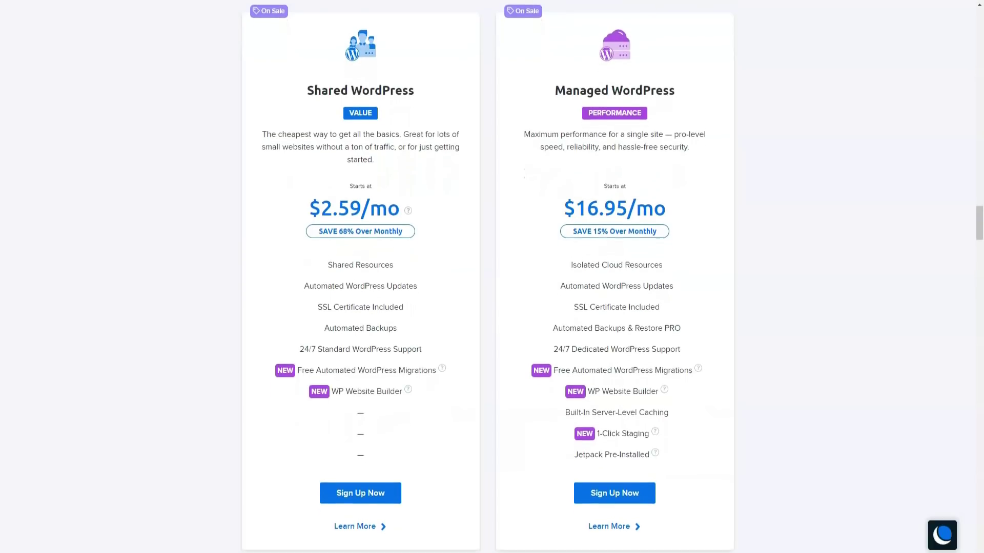
{"action": "scroll", "coordinate": [492, 307], "scroll_direction": "down", "scroll_amount": 1}
{"action": "scroll", "coordinate": [492, 308], "scroll_direction": "down", "scroll_amount": 1}
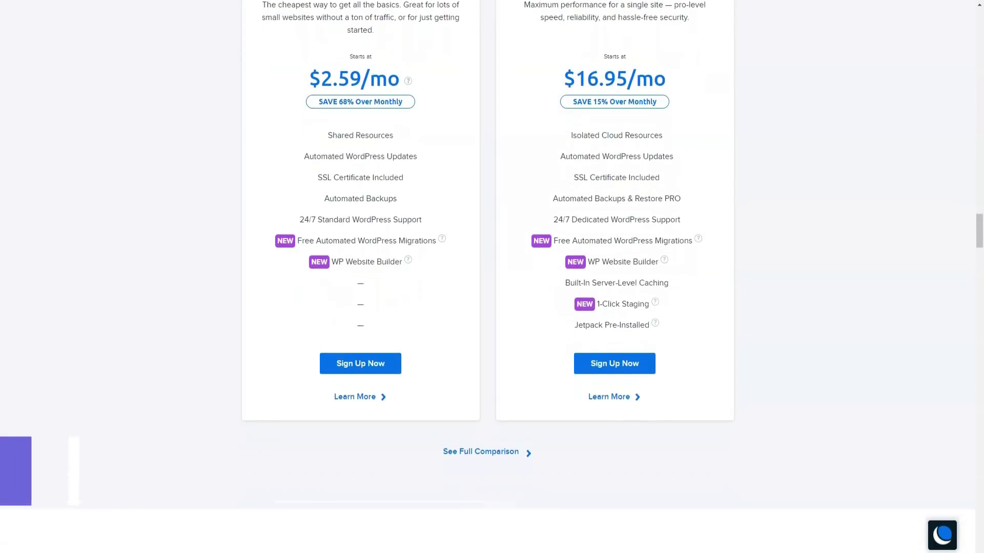
{"action": "scroll", "coordinate": [492, 307], "scroll_direction": "down", "scroll_amount": 1}
{"action": "scroll", "coordinate": [492, 307], "scroll_direction": "down", "scroll_amount": 1}
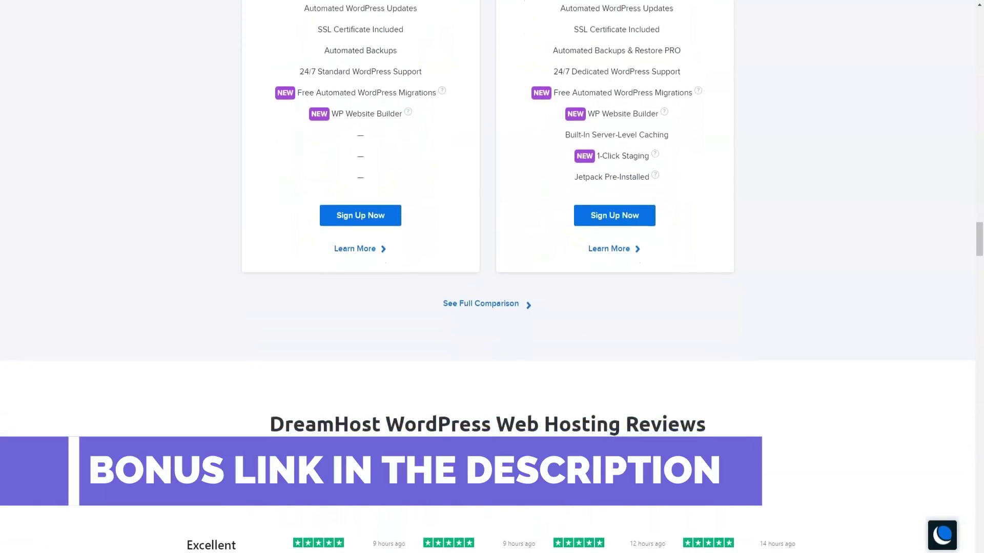
{"action": "scroll", "coordinate": [492, 308], "scroll_direction": "down", "scroll_amount": 1}
{"action": "scroll", "coordinate": [491, 307], "scroll_direction": "down", "scroll_amount": 1}
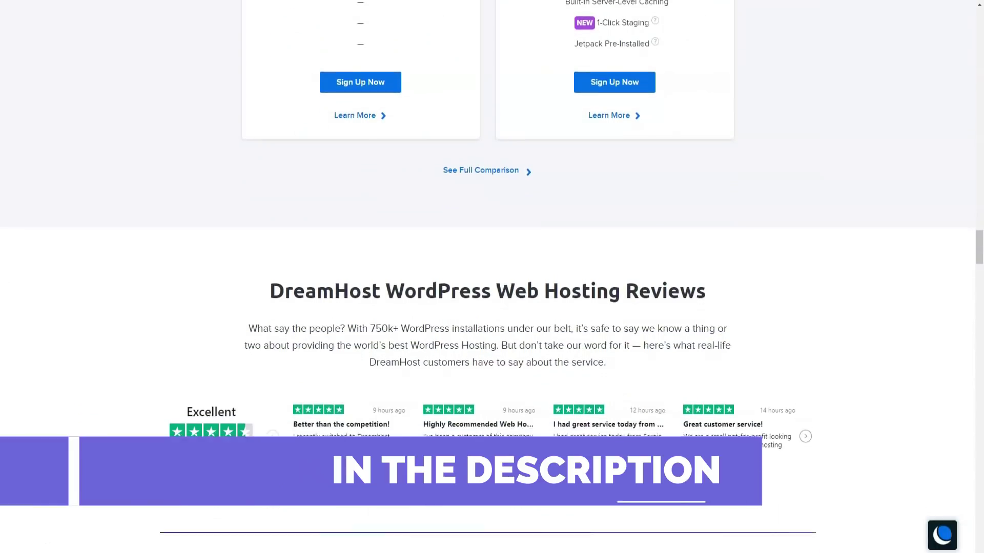
{"action": "scroll", "coordinate": [492, 308], "scroll_direction": "down", "scroll_amount": 1}
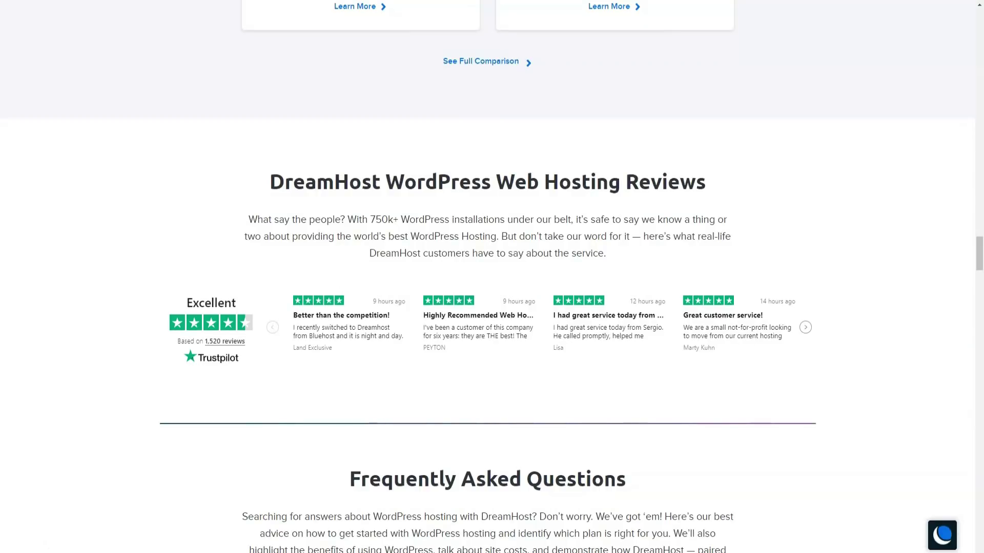
{"action": "scroll", "coordinate": [492, 307], "scroll_direction": "up", "scroll_amount": 3}
{"action": "scroll", "coordinate": [492, 307], "scroll_direction": "up", "scroll_amount": 3}
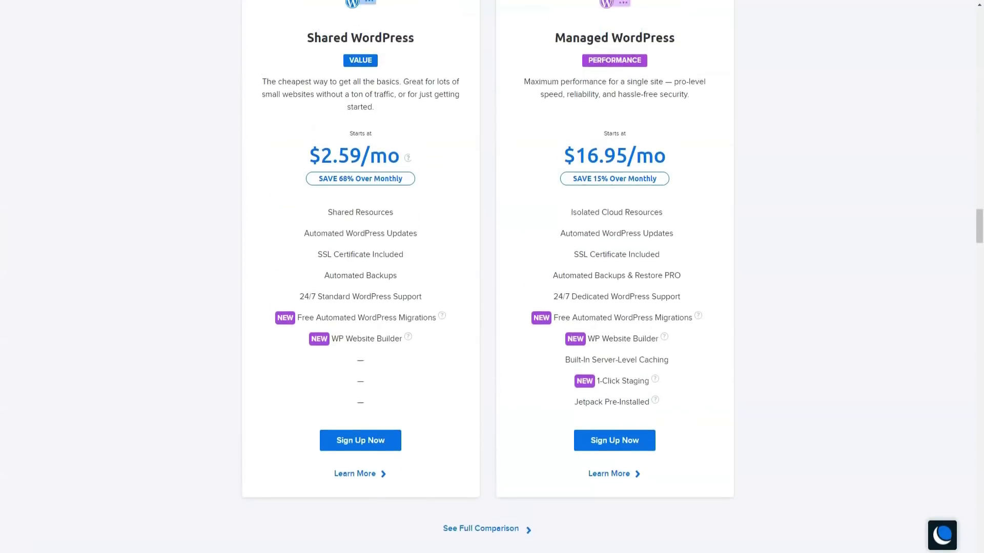
{"action": "scroll", "coordinate": [493, 307], "scroll_direction": "up", "scroll_amount": 5}
{"action": "scroll", "coordinate": [492, 307], "scroll_direction": "up", "scroll_amount": 5}
{"action": "scroll", "coordinate": [493, 308], "scroll_direction": "up", "scroll_amount": 5}
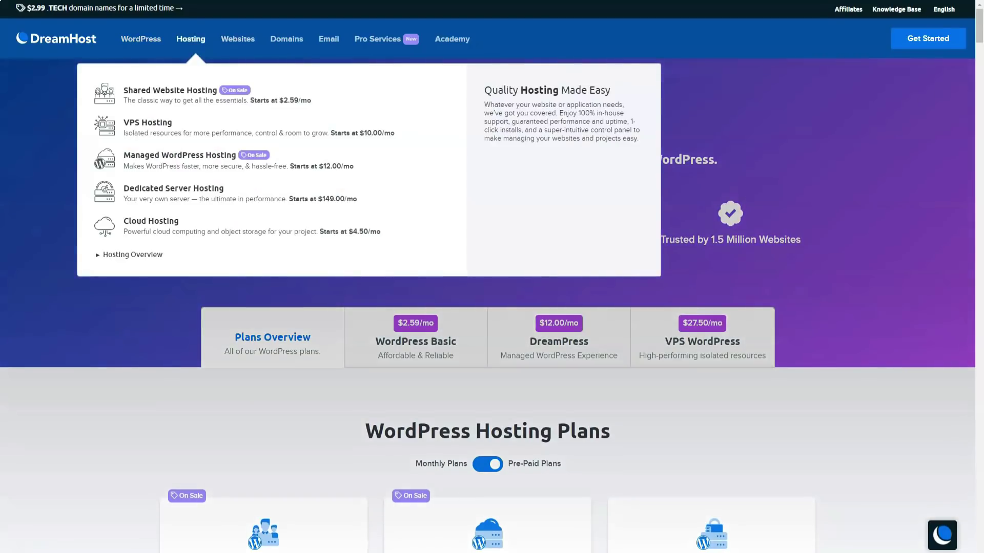
Open the hosting plans page and reach the 'Hosting Features For Your Big Ideas' section
{"action": "left_click", "coordinate": [132, 254]}
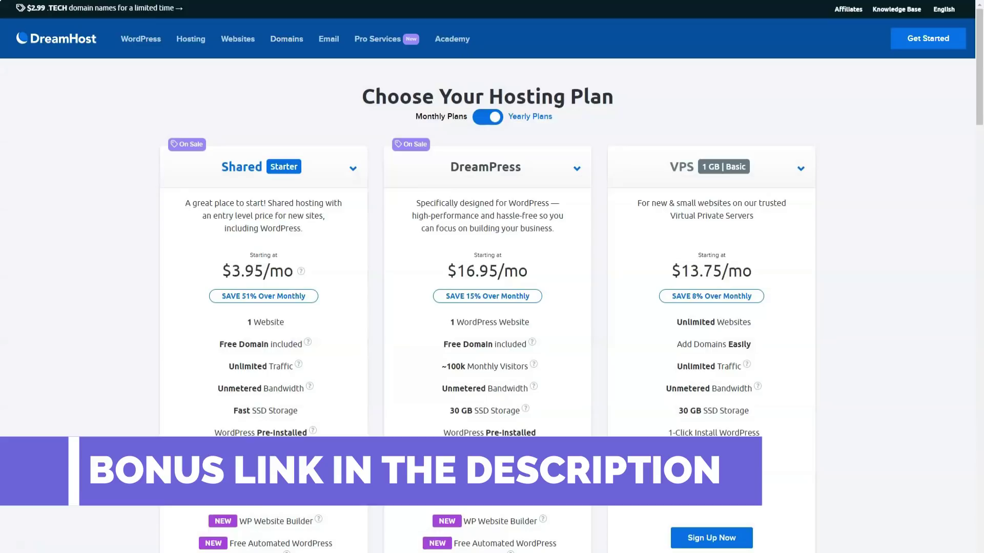
{"action": "scroll", "coordinate": [492, 307], "scroll_direction": "down", "scroll_amount": 2}
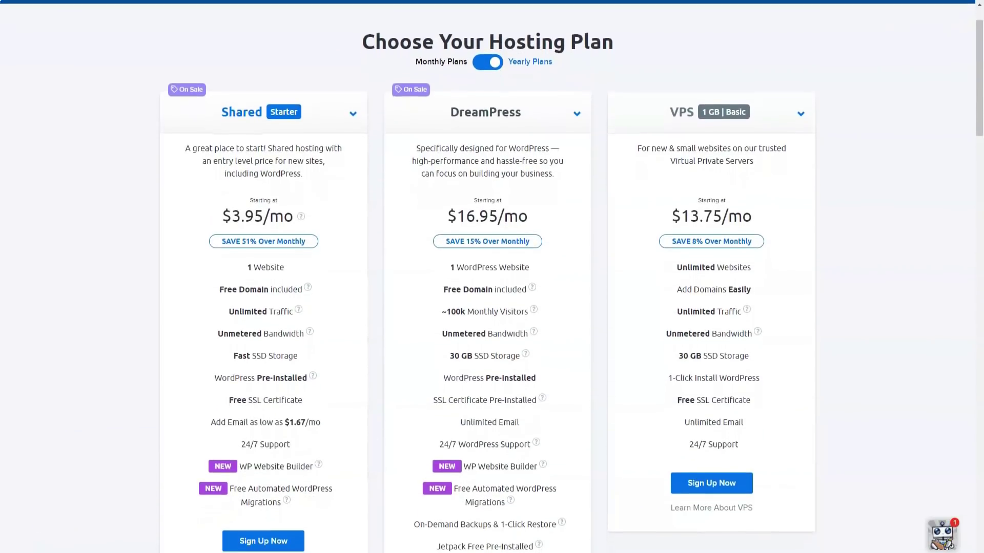
{"action": "scroll", "coordinate": [492, 308], "scroll_direction": "down", "scroll_amount": 3}
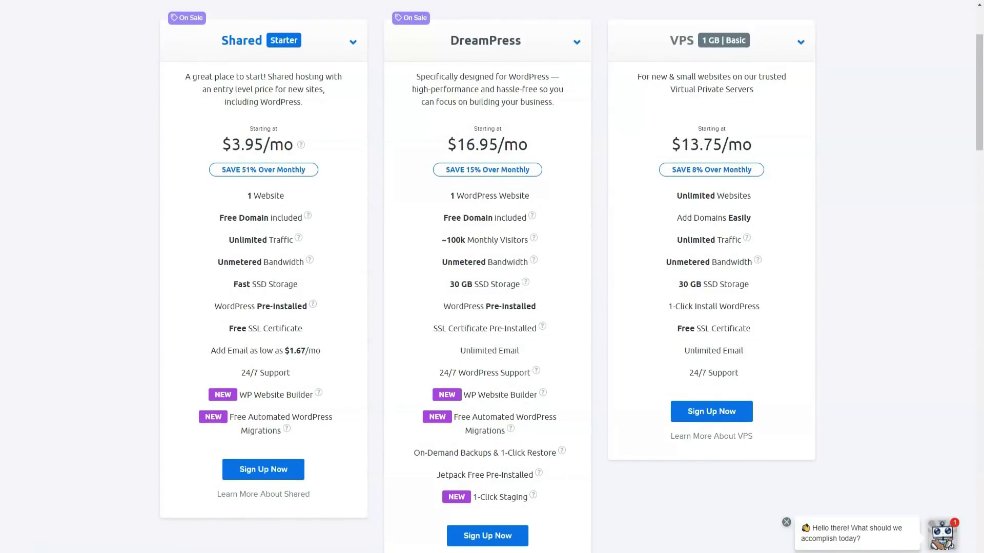
{"action": "scroll", "coordinate": [492, 308], "scroll_direction": "down", "scroll_amount": 3}
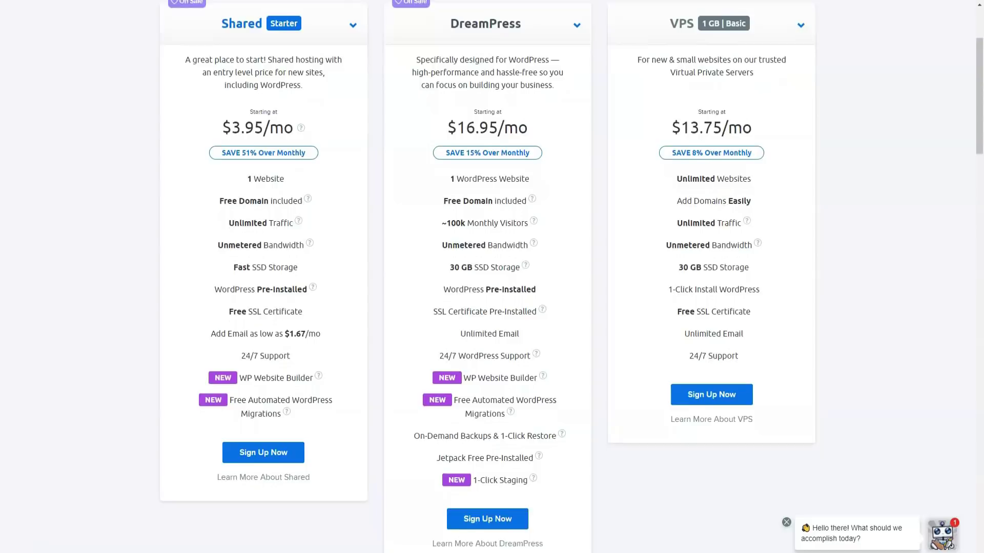
{"action": "scroll", "coordinate": [492, 308], "scroll_direction": "down", "scroll_amount": 4}
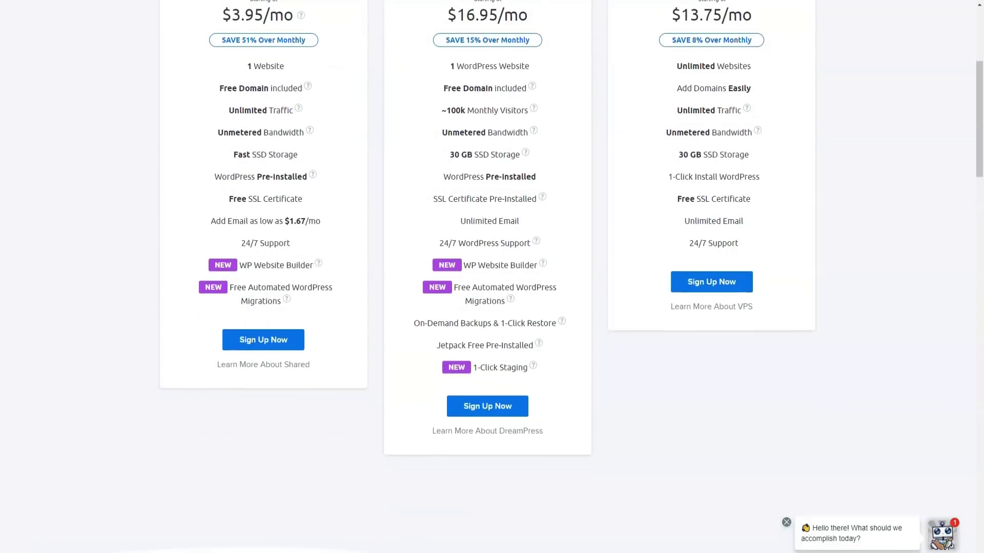
{"action": "scroll", "coordinate": [492, 307], "scroll_direction": "down", "scroll_amount": 4}
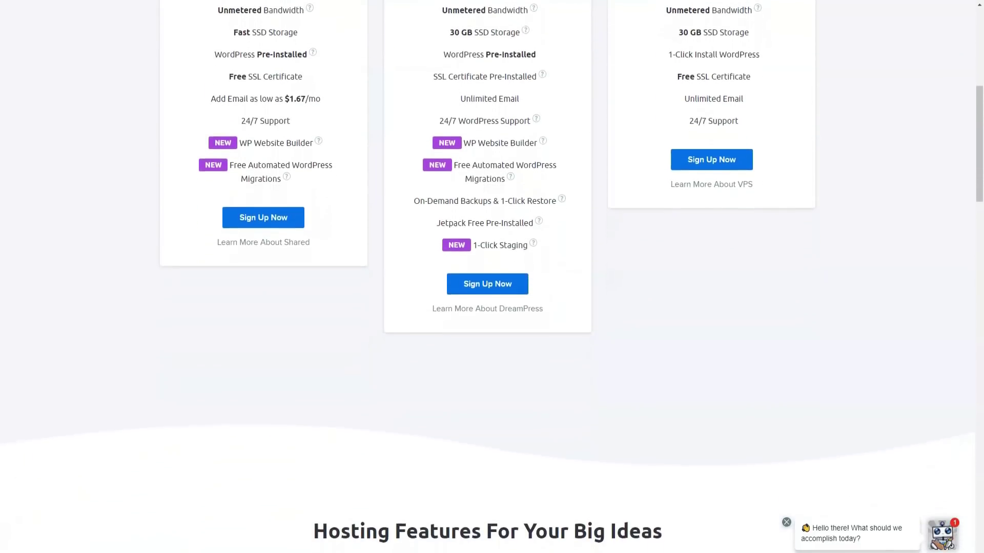
{"action": "scroll", "coordinate": [491, 308], "scroll_direction": "down", "scroll_amount": 4}
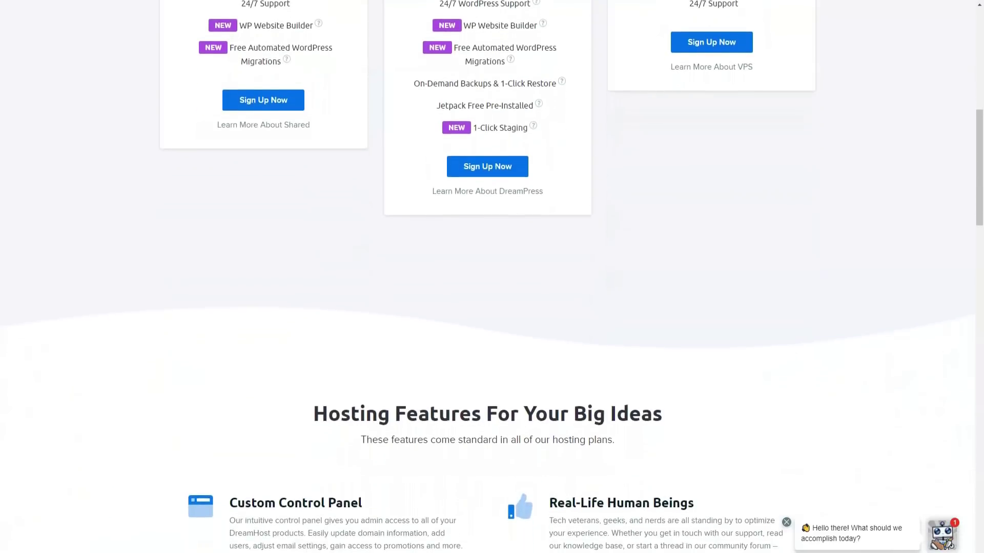
{"action": "scroll", "coordinate": [492, 308], "scroll_direction": "down", "scroll_amount": 4}
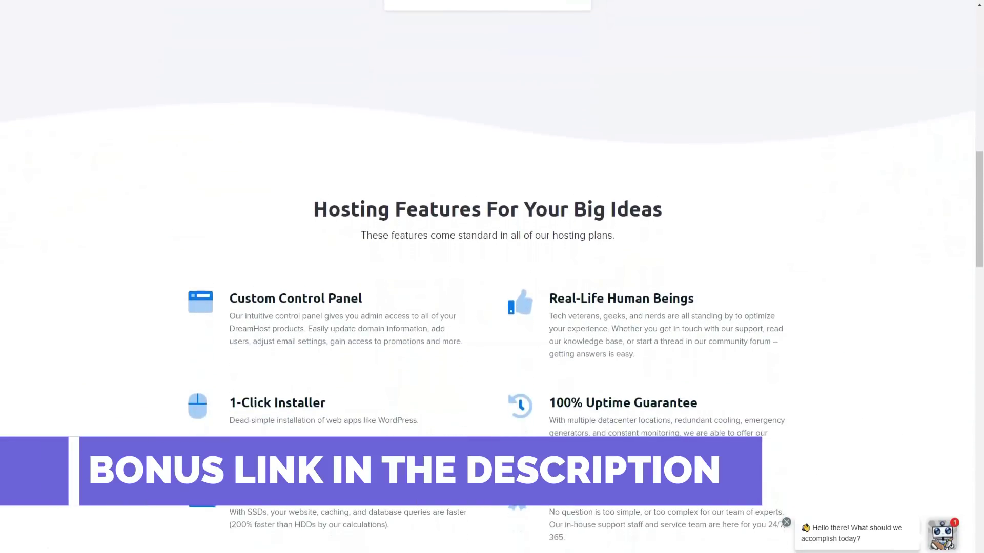
{"action": "scroll", "coordinate": [492, 308], "scroll_direction": "down", "scroll_amount": 4}
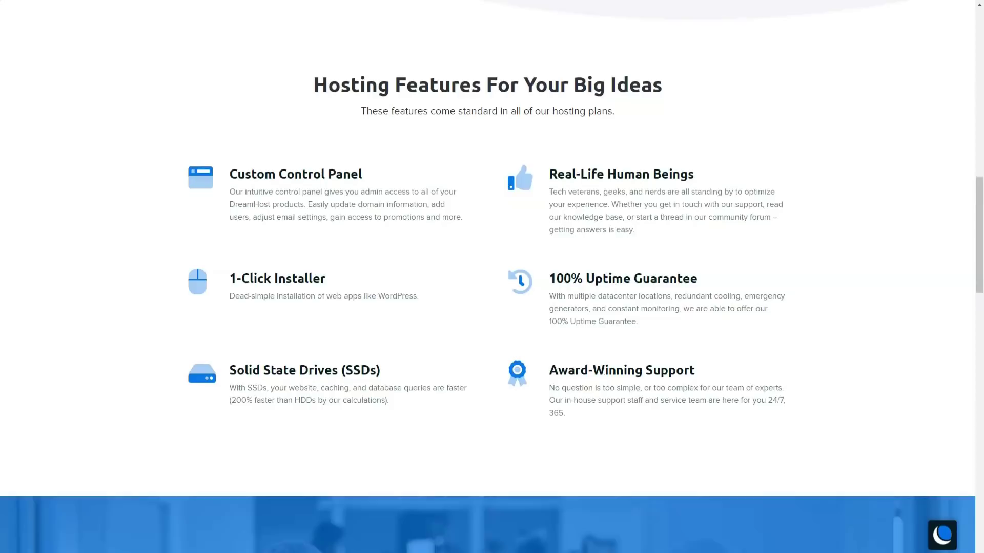
{"action": "scroll", "coordinate": [492, 308], "scroll_direction": "down", "scroll_amount": 3}
{"action": "scroll", "coordinate": [493, 307], "scroll_direction": "down", "scroll_amount": 2}
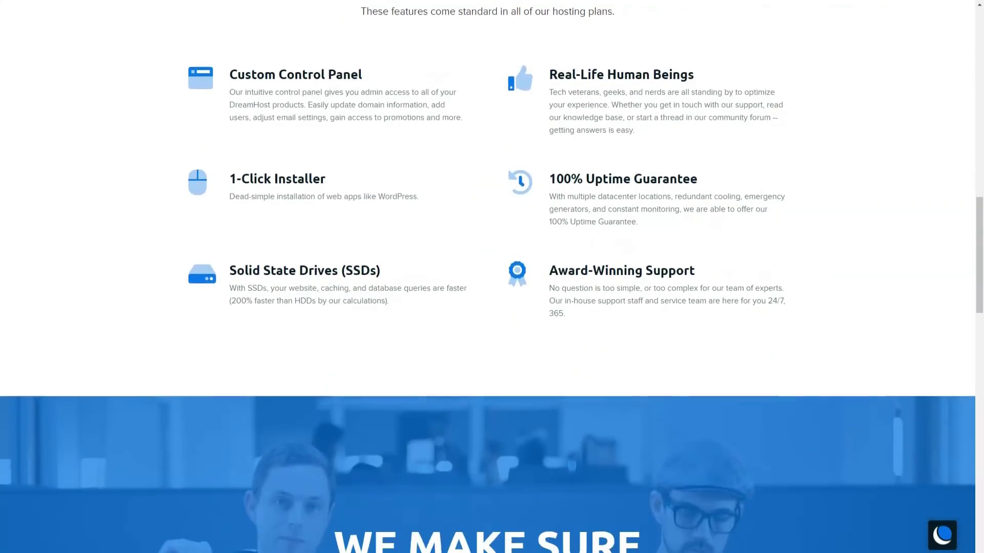
{"action": "scroll", "coordinate": [492, 307], "scroll_direction": "down", "scroll_amount": 2}
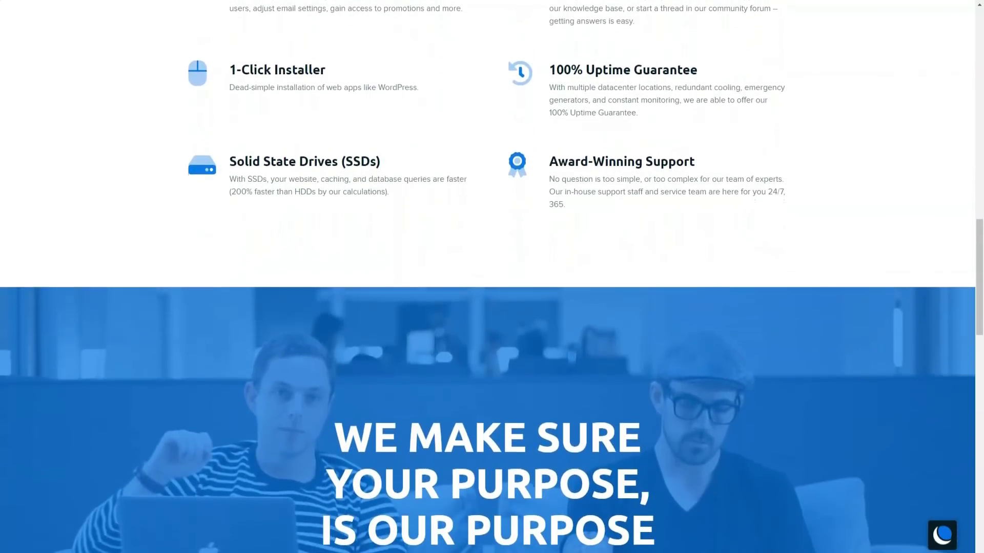
{"action": "scroll", "coordinate": [492, 308], "scroll_direction": "down", "scroll_amount": 2}
{"action": "scroll", "coordinate": [492, 308], "scroll_direction": "down", "scroll_amount": 2}
{"action": "scroll", "coordinate": [491, 308], "scroll_direction": "down", "scroll_amount": 2}
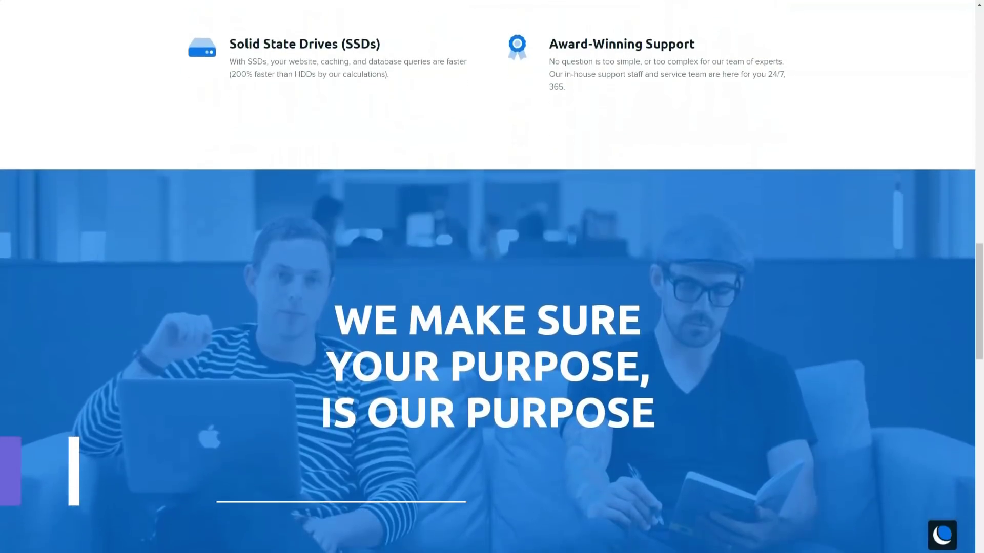
{"action": "scroll", "coordinate": [492, 307], "scroll_direction": "down", "scroll_amount": 1}
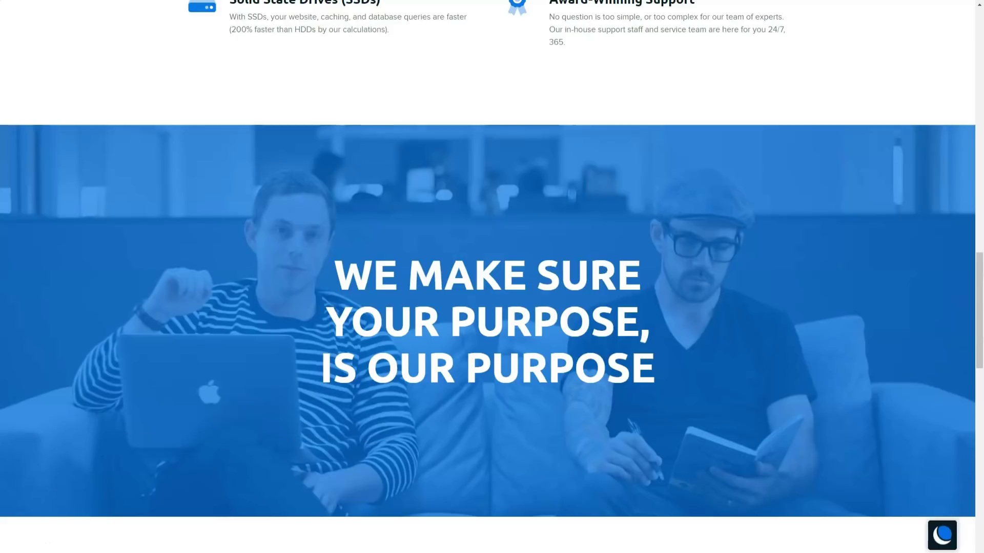
{"action": "scroll", "coordinate": [491, 308], "scroll_direction": "down", "scroll_amount": 1}
{"action": "scroll", "coordinate": [492, 308], "scroll_direction": "down", "scroll_amount": 1}
{"action": "scroll", "coordinate": [492, 307], "scroll_direction": "down", "scroll_amount": 1}
{"action": "scroll", "coordinate": [492, 307], "scroll_direction": "down", "scroll_amount": 1}
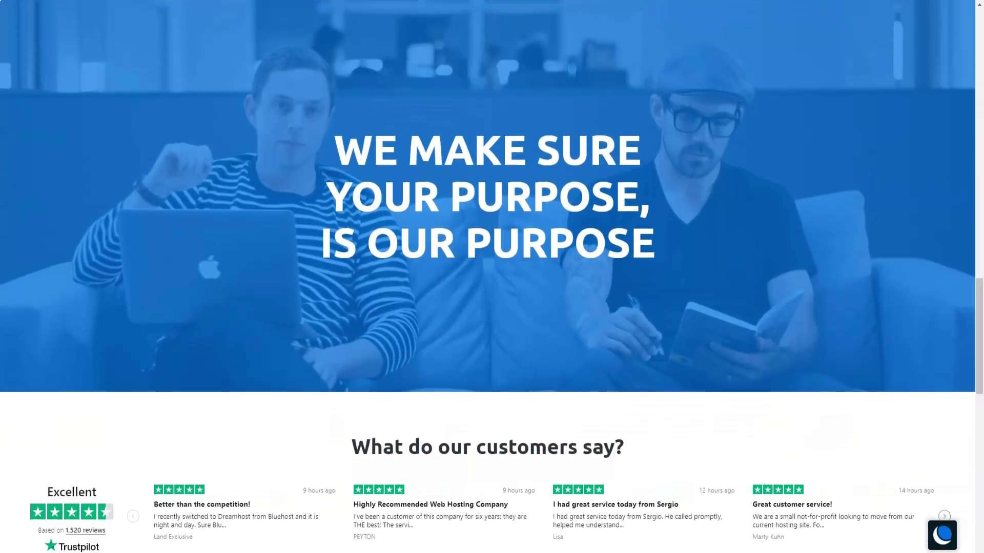
{"action": "scroll", "coordinate": [492, 308], "scroll_direction": "down", "scroll_amount": 1}
{"action": "scroll", "coordinate": [492, 308], "scroll_direction": "down", "scroll_amount": 1}
{"action": "scroll", "coordinate": [492, 308], "scroll_direction": "down", "scroll_amount": 1}
{"action": "scroll", "coordinate": [492, 308], "scroll_direction": "down", "scroll_amount": 1}
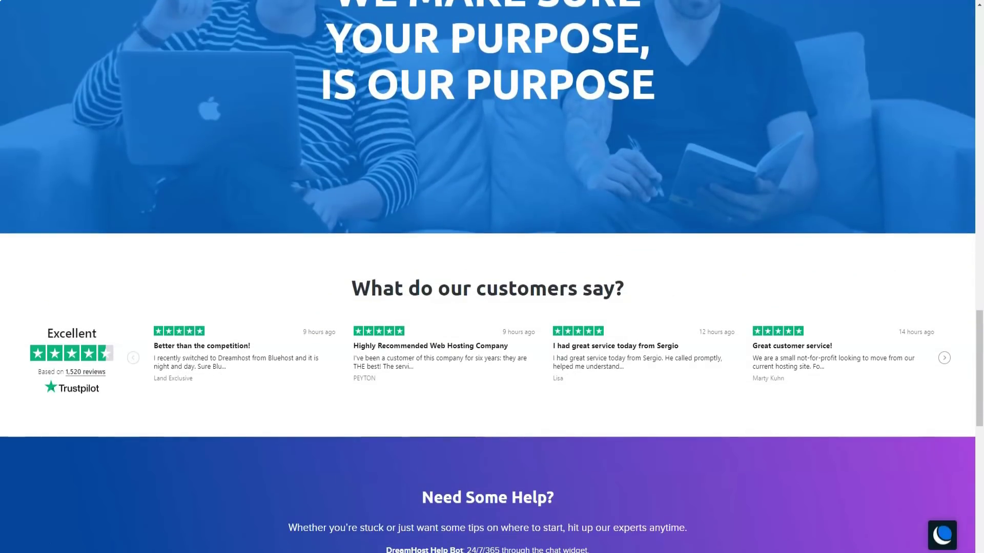
{"action": "scroll", "coordinate": [492, 307], "scroll_direction": "up", "scroll_amount": 3}
{"action": "scroll", "coordinate": [492, 308], "scroll_direction": "up", "scroll_amount": 5}
{"action": "scroll", "coordinate": [492, 308], "scroll_direction": "up", "scroll_amount": 8}
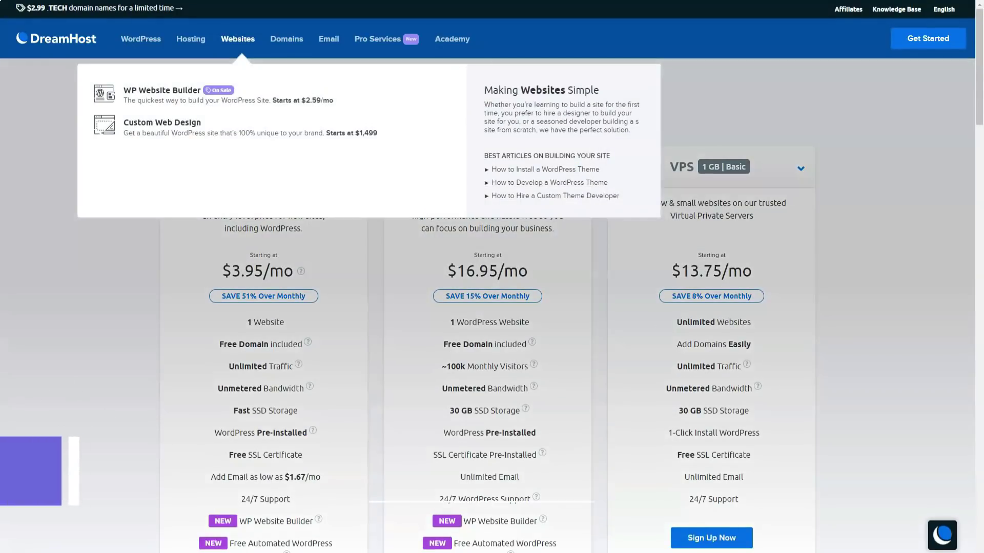
Open WP Website Builder from the Websites menu and view its starter designs
{"action": "left_click", "coordinate": [161, 90]}
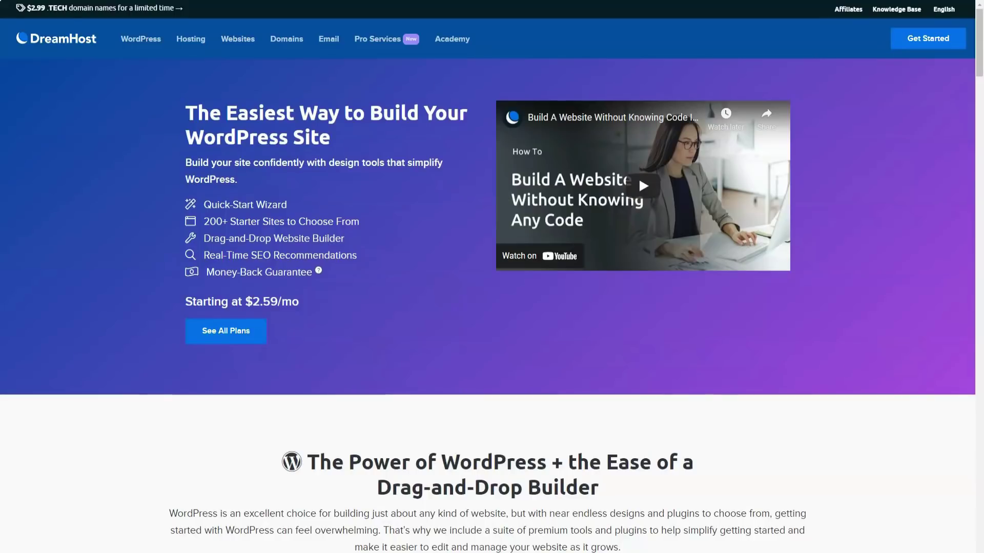
{"action": "scroll", "coordinate": [638, 177], "scroll_direction": "down", "scroll_amount": 2}
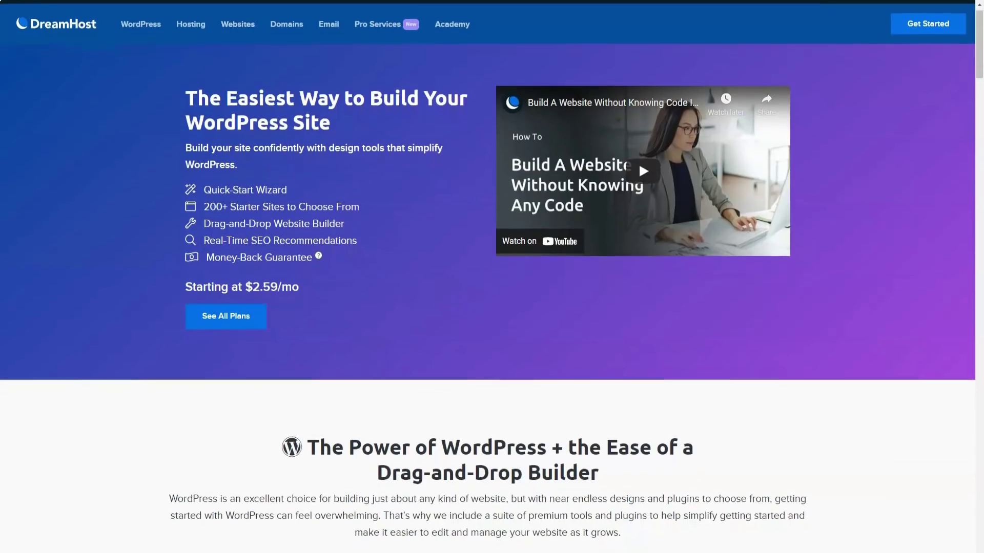
{"action": "scroll", "coordinate": [639, 132], "scroll_direction": "down", "scroll_amount": 2}
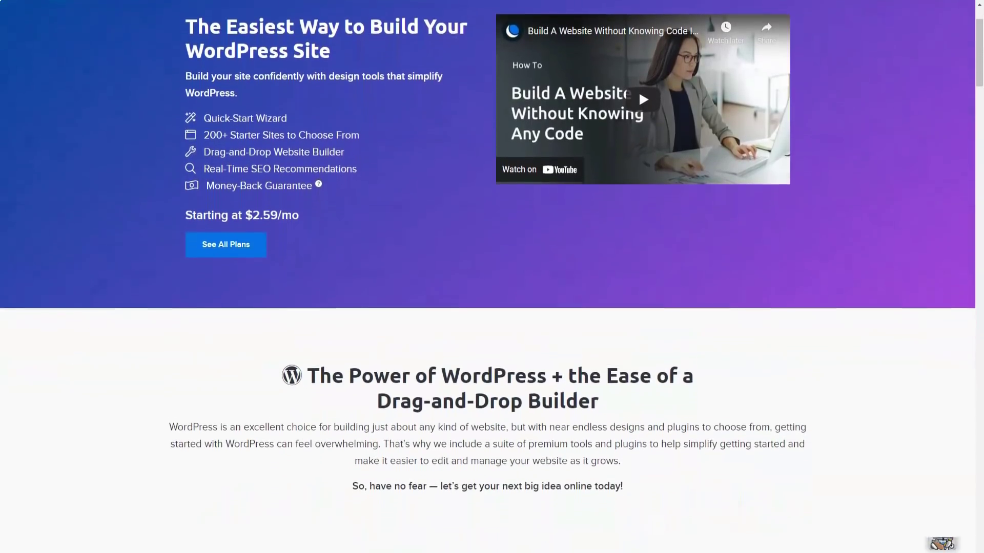
{"action": "scroll", "coordinate": [639, 92], "scroll_direction": "down", "scroll_amount": 2}
{"action": "scroll", "coordinate": [638, 67], "scroll_direction": "down", "scroll_amount": 2}
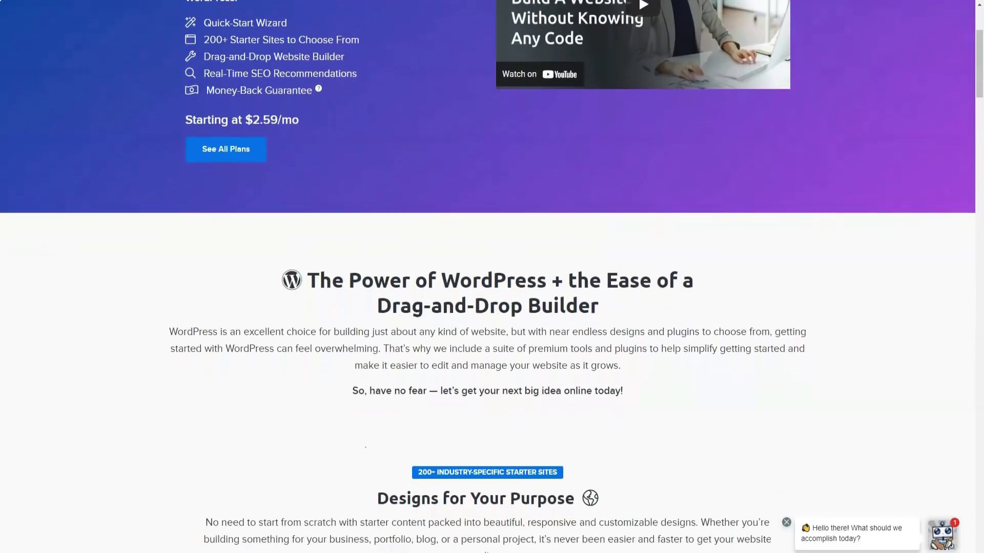
{"action": "scroll", "coordinate": [639, 66], "scroll_direction": "down", "scroll_amount": 2}
{"action": "scroll", "coordinate": [492, 277], "scroll_direction": "down", "scroll_amount": 2}
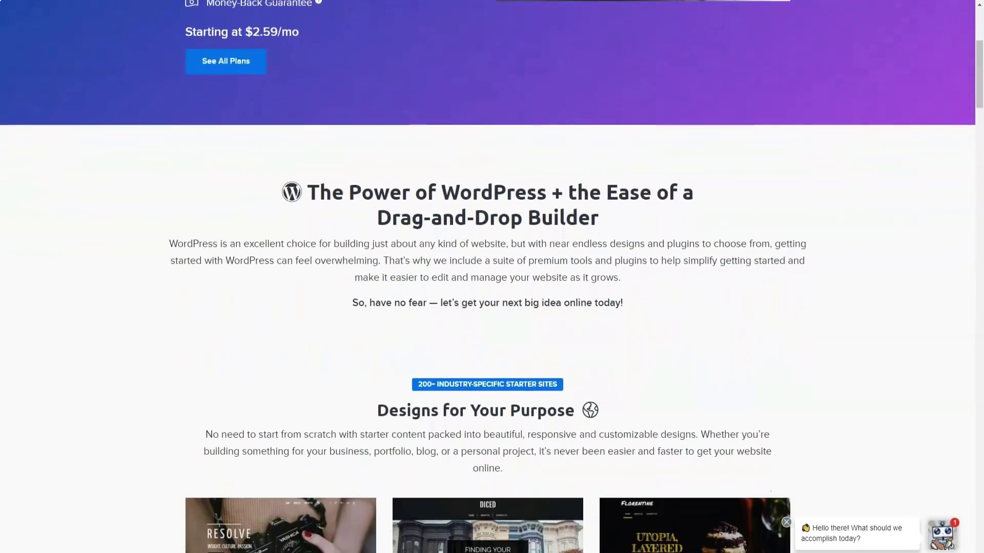
{"action": "scroll", "coordinate": [492, 277], "scroll_direction": "down", "scroll_amount": 2}
{"action": "scroll", "coordinate": [492, 277], "scroll_direction": "down", "scroll_amount": 2}
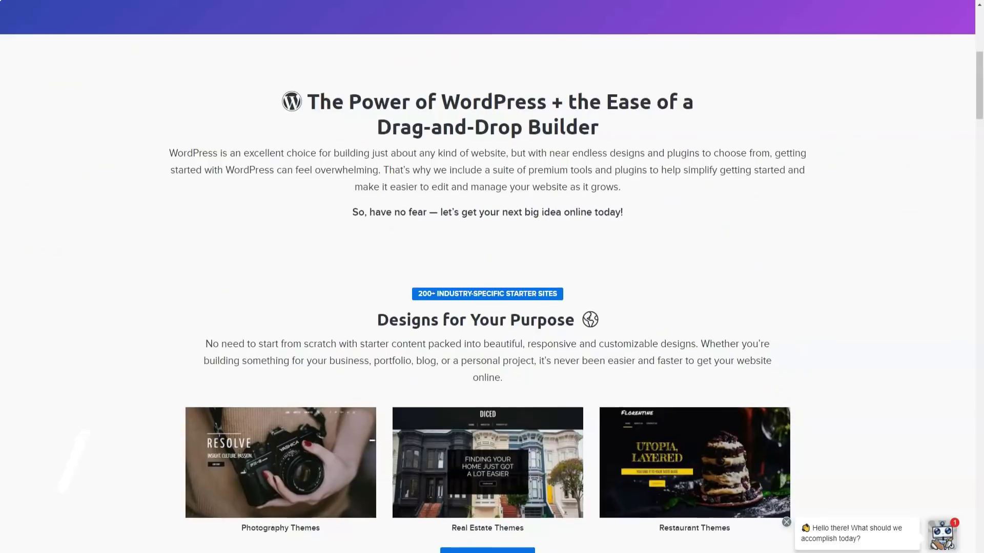
{"action": "scroll", "coordinate": [492, 277], "scroll_direction": "down", "scroll_amount": 2}
{"action": "scroll", "coordinate": [492, 276], "scroll_direction": "down", "scroll_amount": 1}
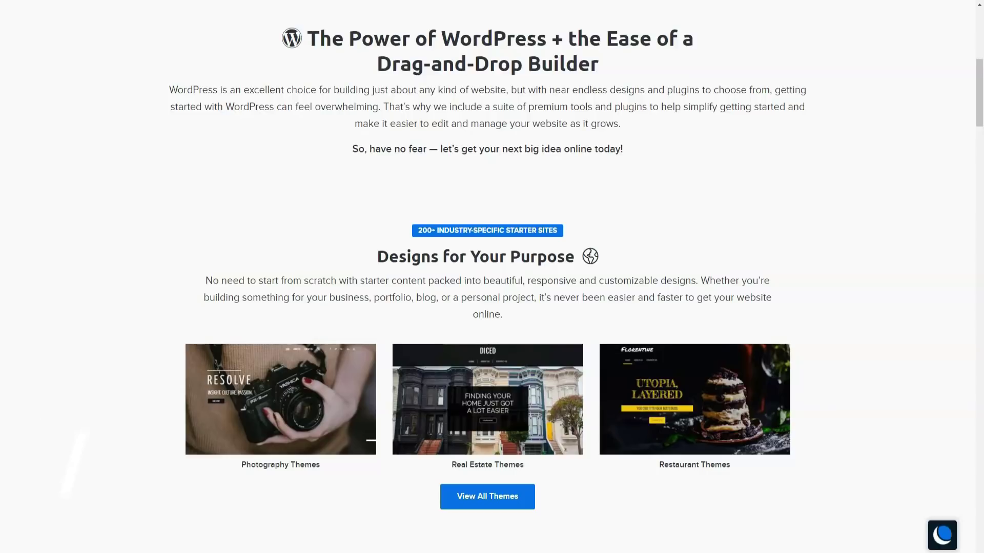
{"action": "scroll", "coordinate": [492, 307], "scroll_direction": "down", "scroll_amount": 3}
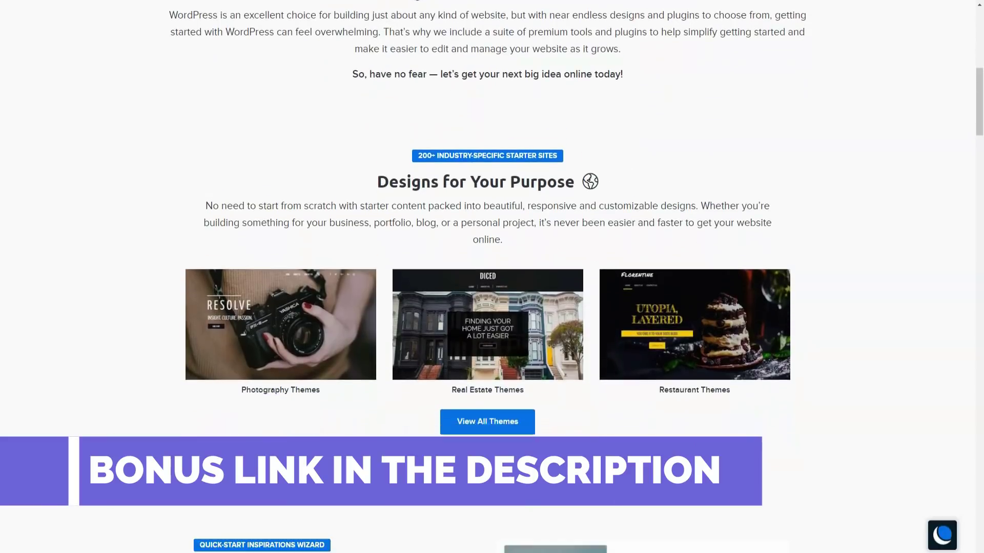
{"action": "scroll", "coordinate": [493, 277], "scroll_direction": "down", "scroll_amount": 4}
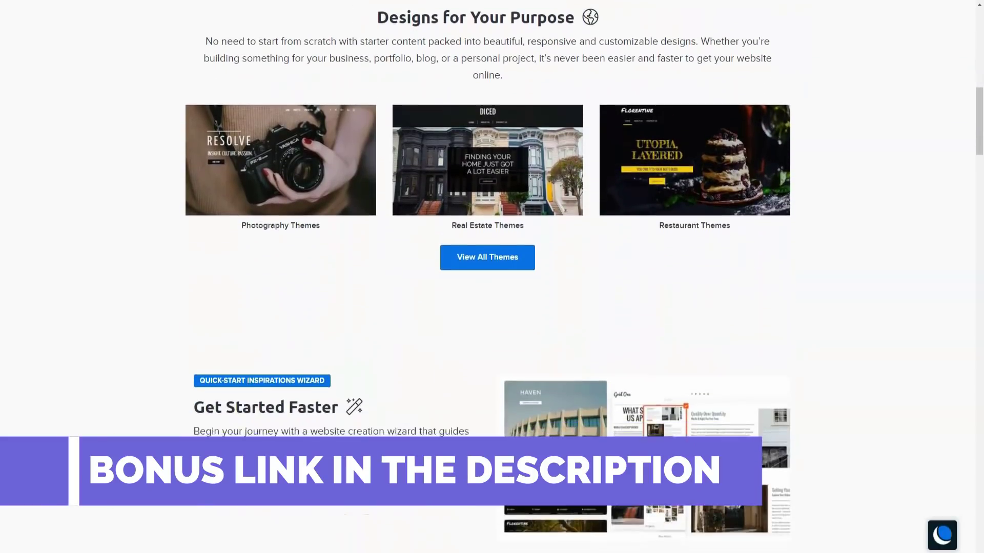
{"action": "scroll", "coordinate": [492, 277], "scroll_direction": "down", "scroll_amount": 4}
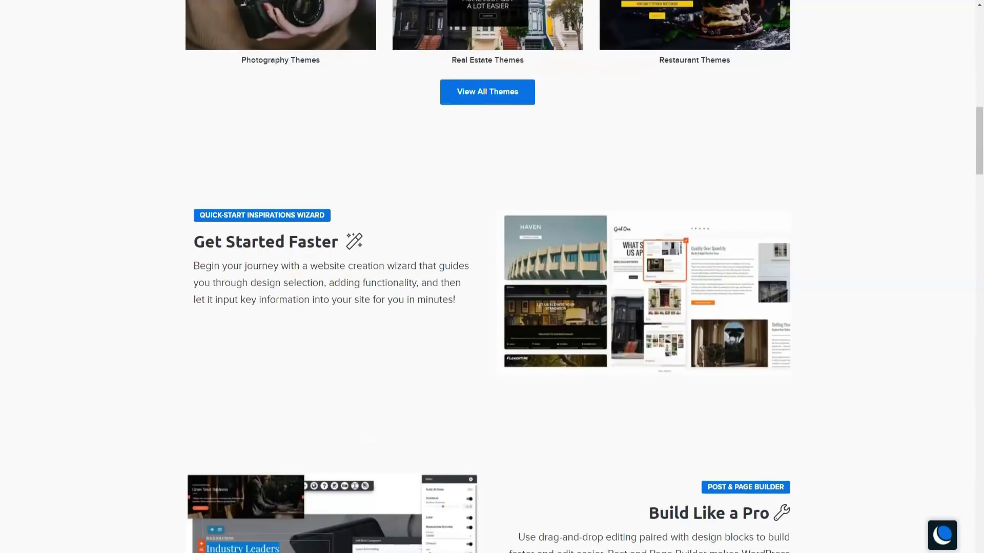
{"action": "scroll", "coordinate": [492, 276], "scroll_direction": "down", "scroll_amount": 3}
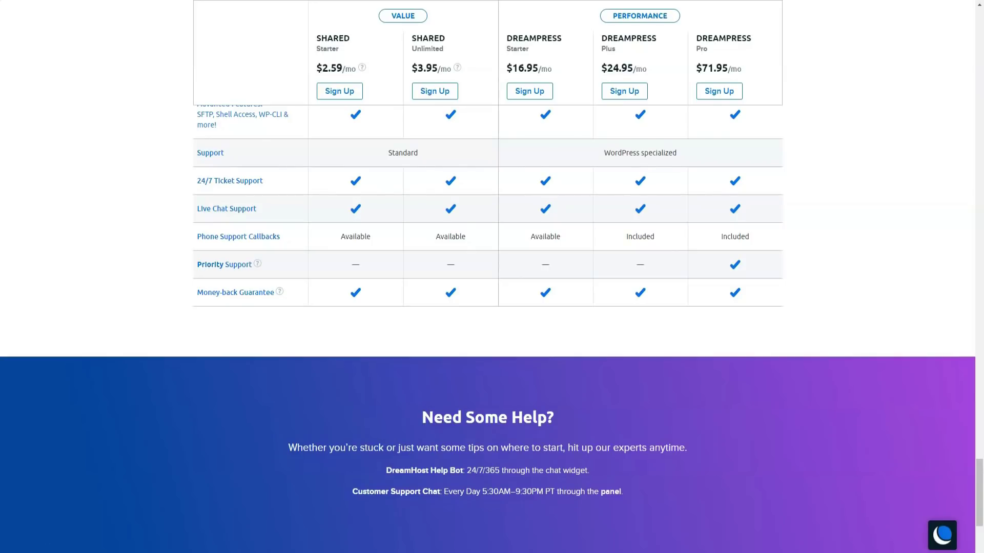
Jump back up the WP Website Builder page to the 'Build Like a Pro' section
{"action": "key", "text": "Home"}
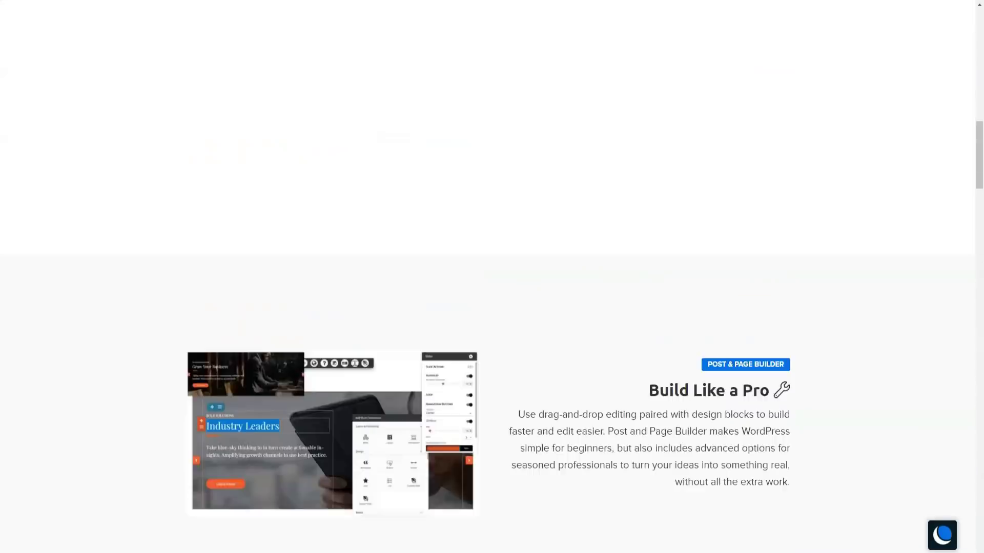